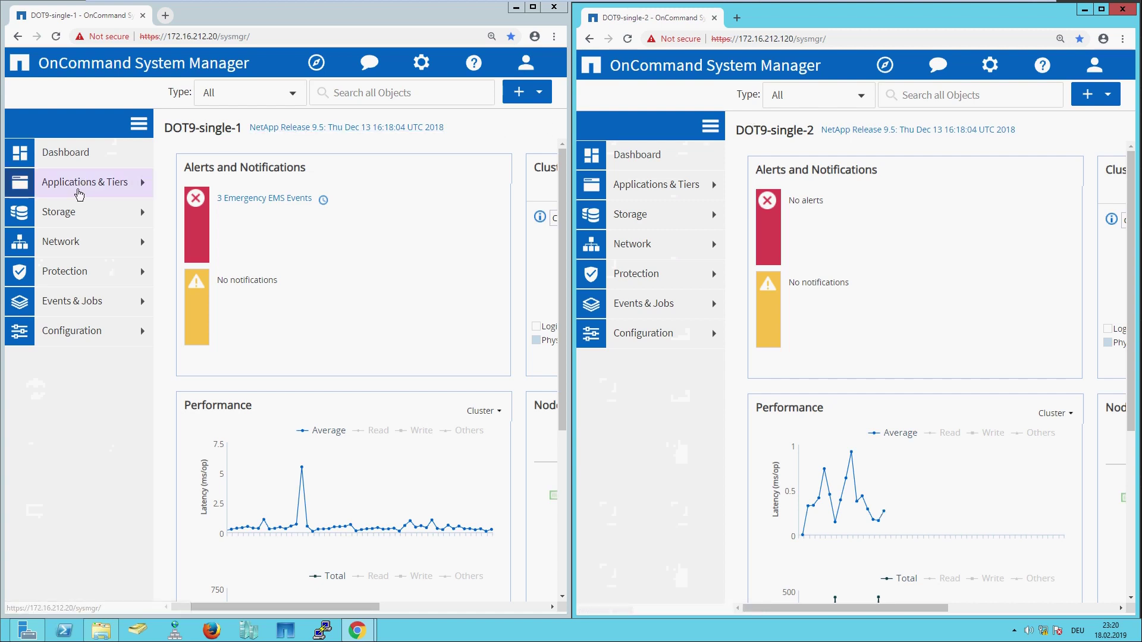
Review the SVMs, the volumes and the shares of cifs-prod on the DOT9-single-1 cluster.
{"action": "left_click", "coordinate": [68, 215]}
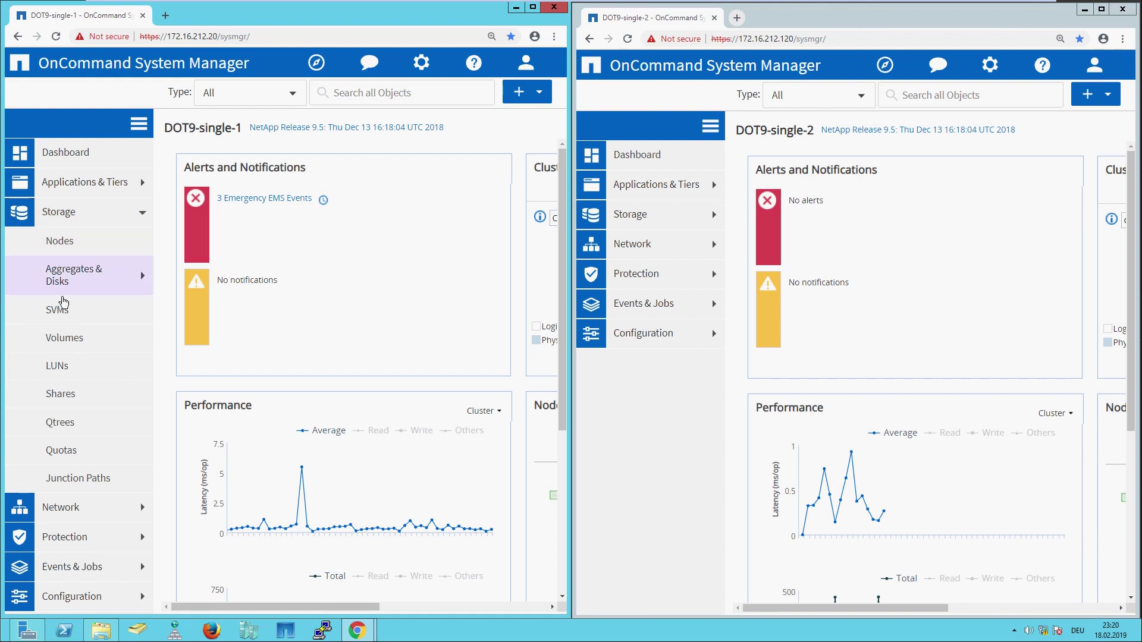
{"action": "left_click", "coordinate": [60, 310]}
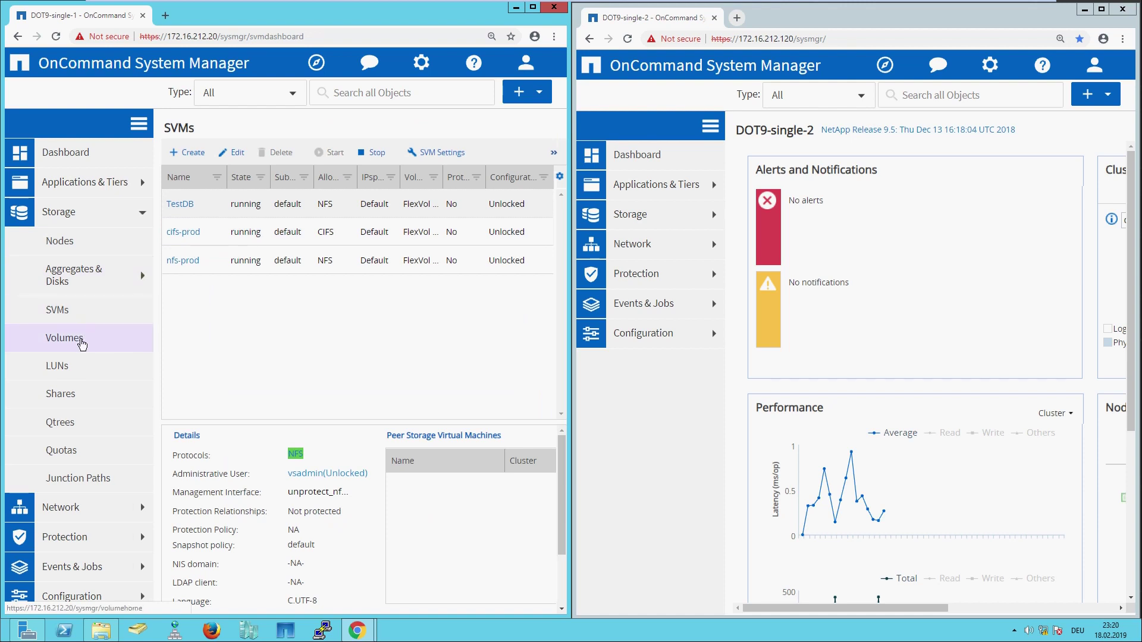
{"action": "left_click", "coordinate": [63, 337]}
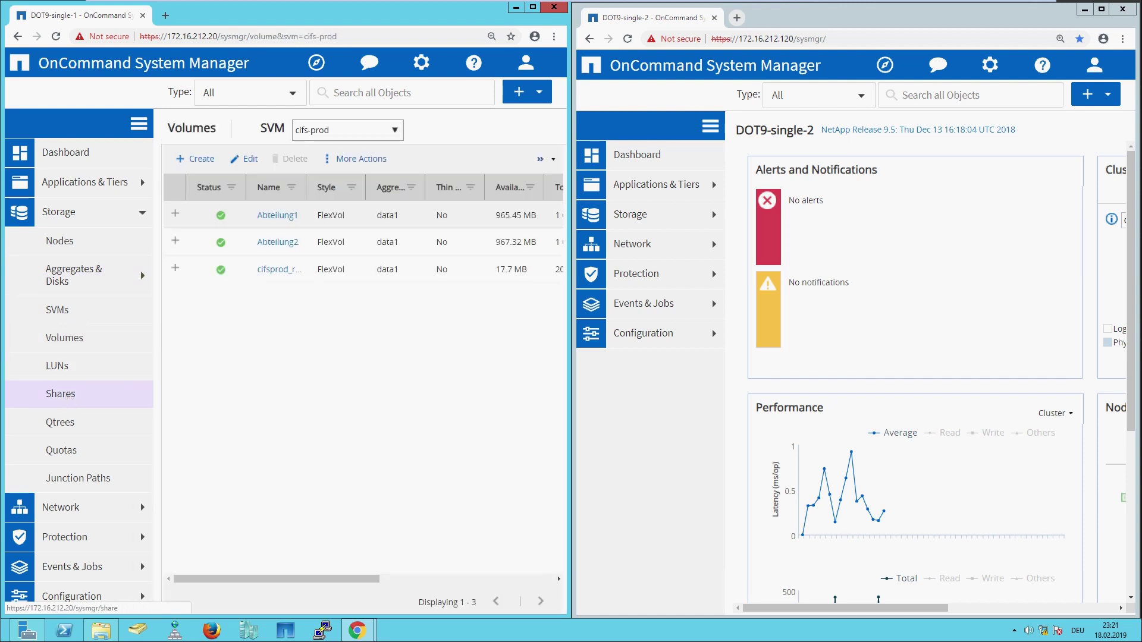
{"action": "left_click", "coordinate": [67, 400]}
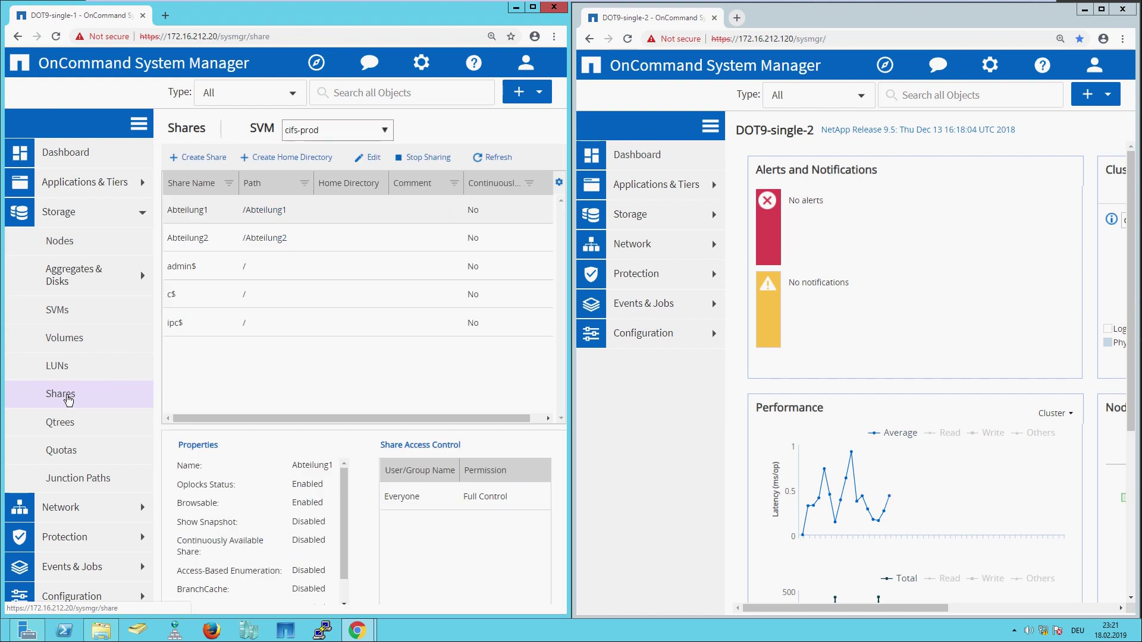
Switch to File Explorer and create a folder with the default name in the Abteilung1 network share, then minimize the window.
{"action": "left_click", "coordinate": [99, 631]}
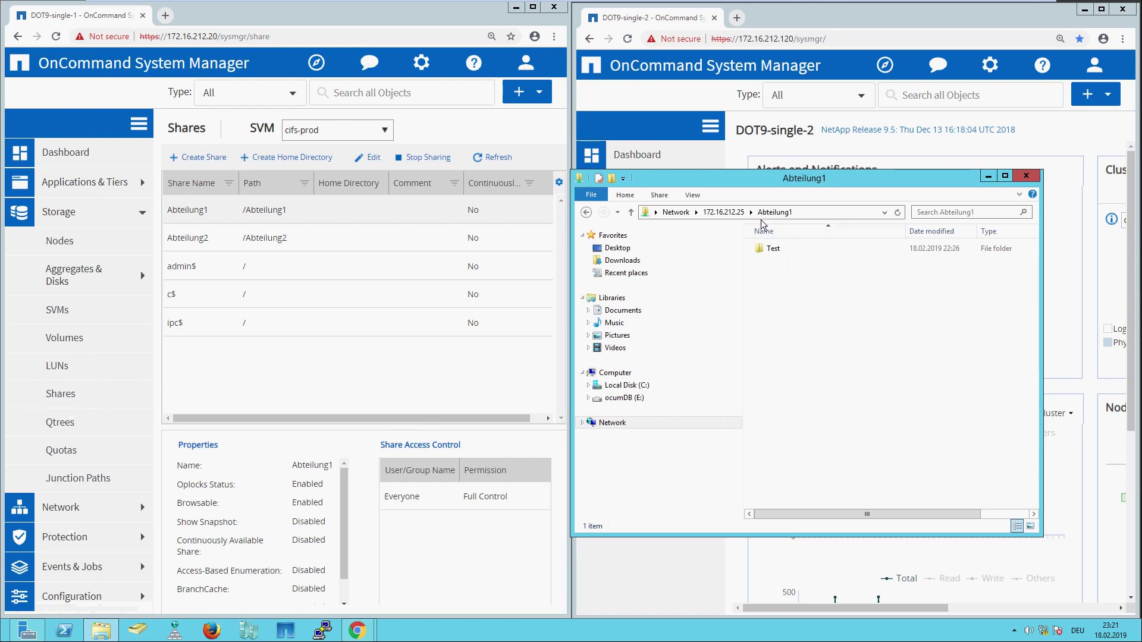
{"action": "right_click", "coordinate": [774, 273]}
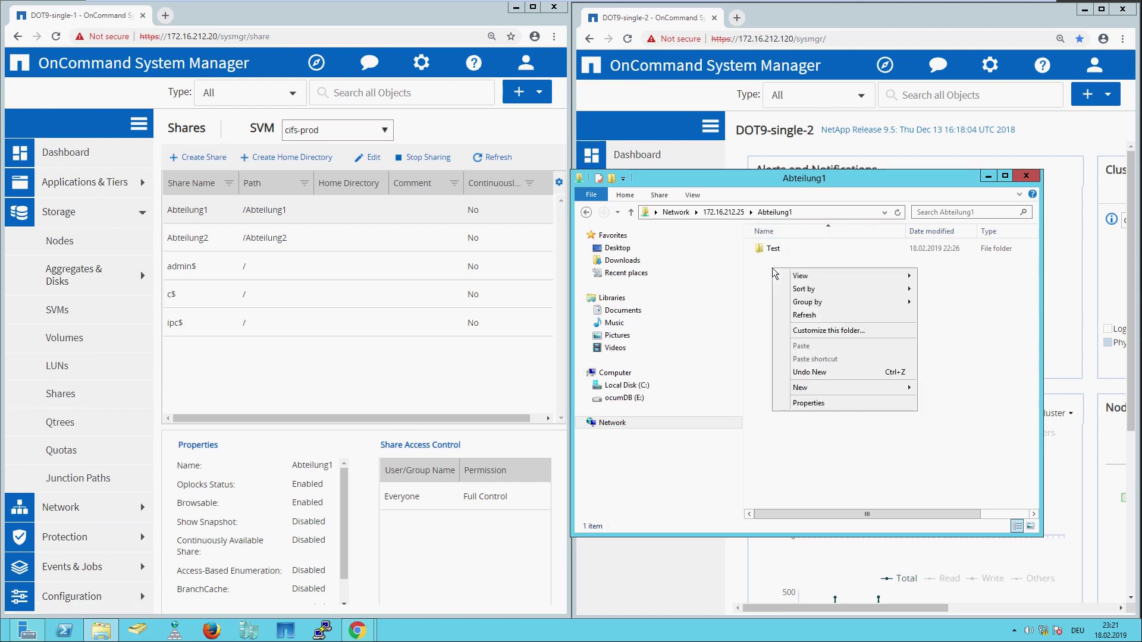
{"action": "mouse_move", "coordinate": [853, 387]}
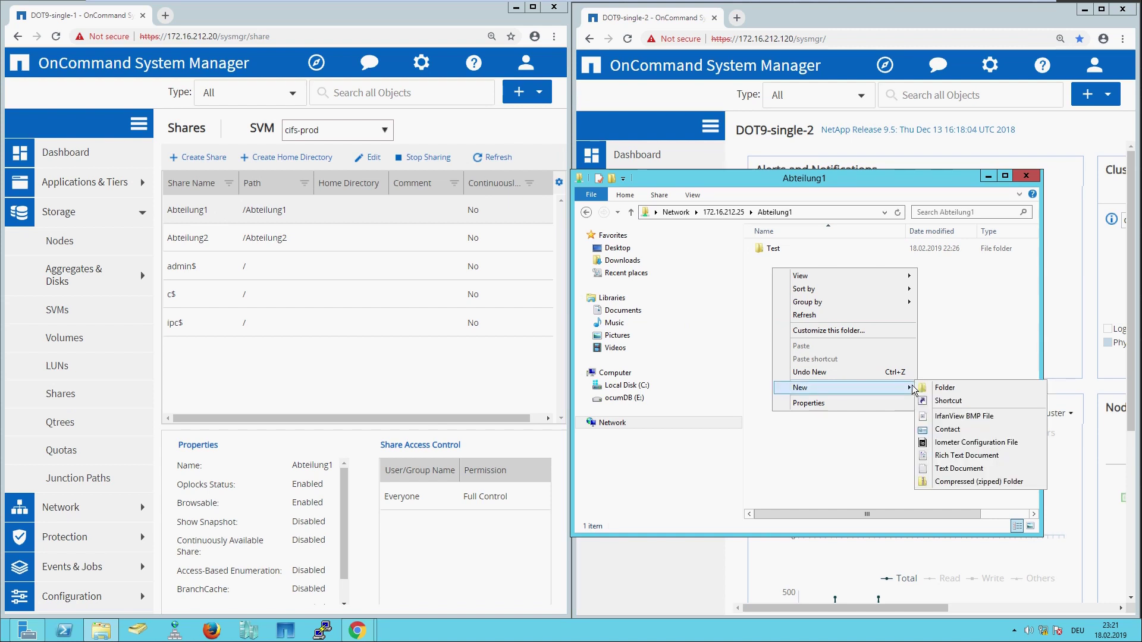
{"action": "left_click", "coordinate": [942, 388]}
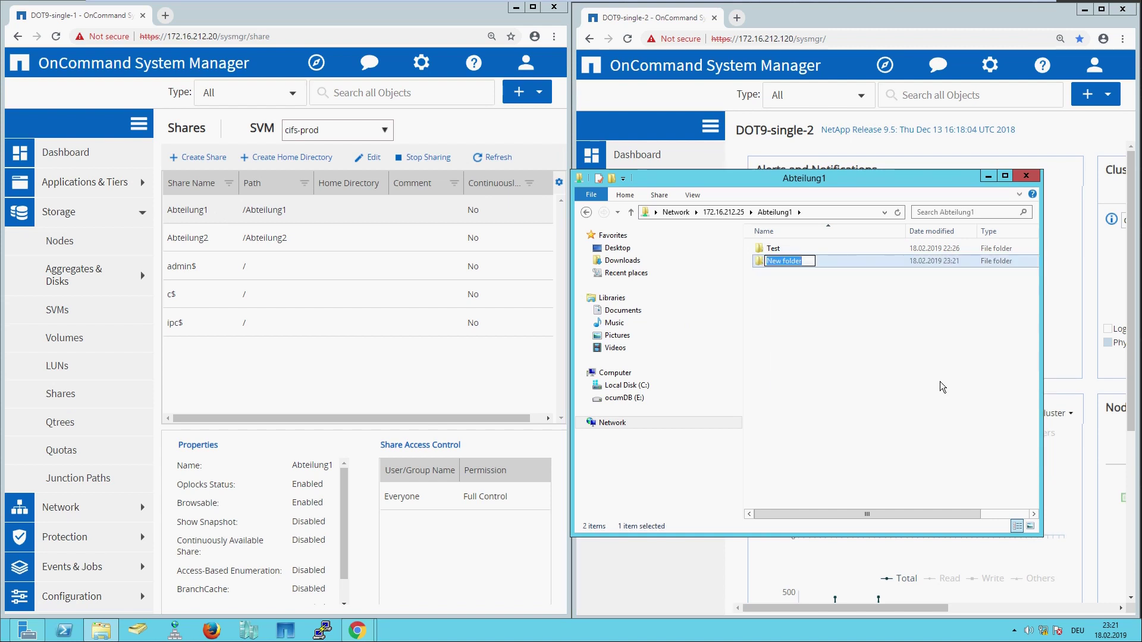
{"action": "left_click", "coordinate": [940, 381]}
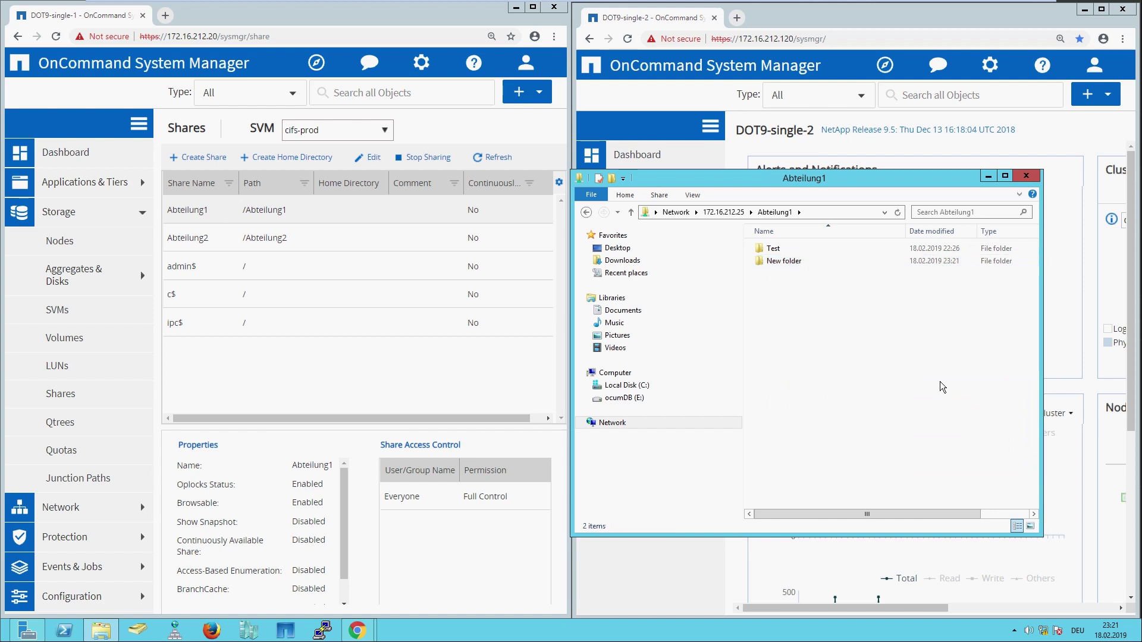
{"action": "left_click", "coordinate": [989, 177]}
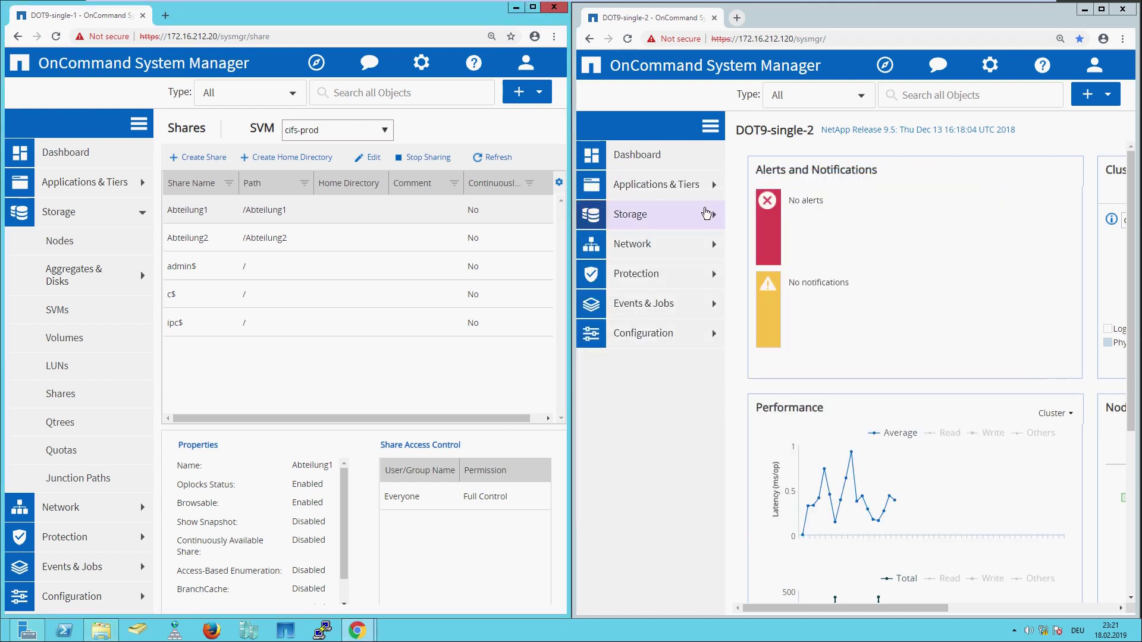
Check the SVMs and shares on the DOT9-single-2 cluster.
{"action": "left_click", "coordinate": [632, 214]}
{"action": "left_click", "coordinate": [643, 311]}
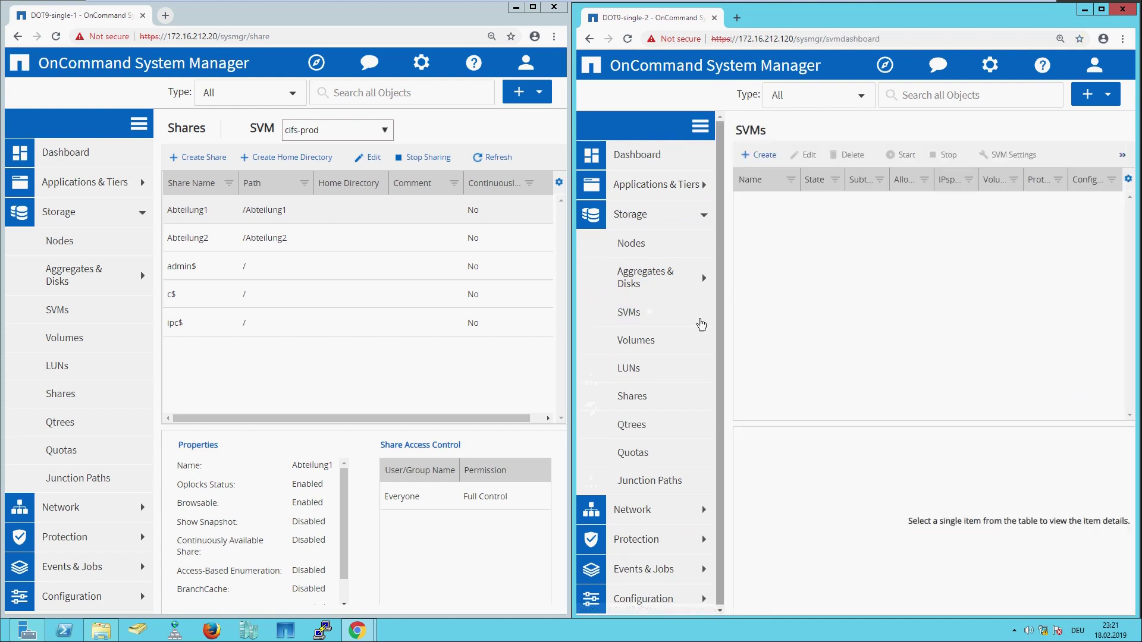
{"action": "left_click", "coordinate": [645, 397]}
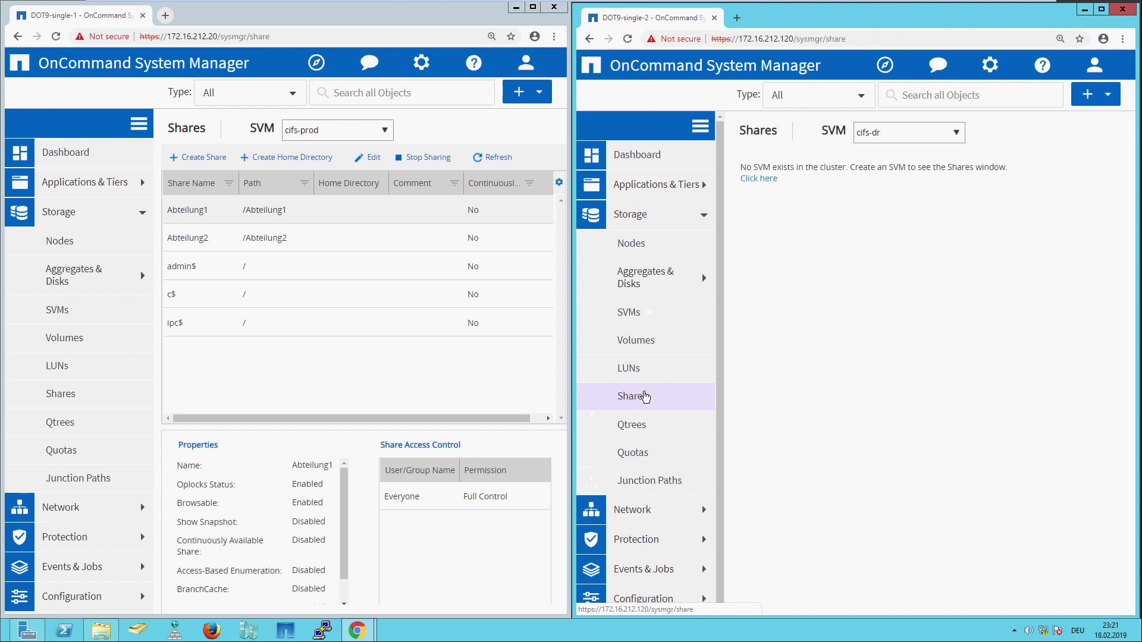
{"action": "left_click", "coordinate": [677, 223]}
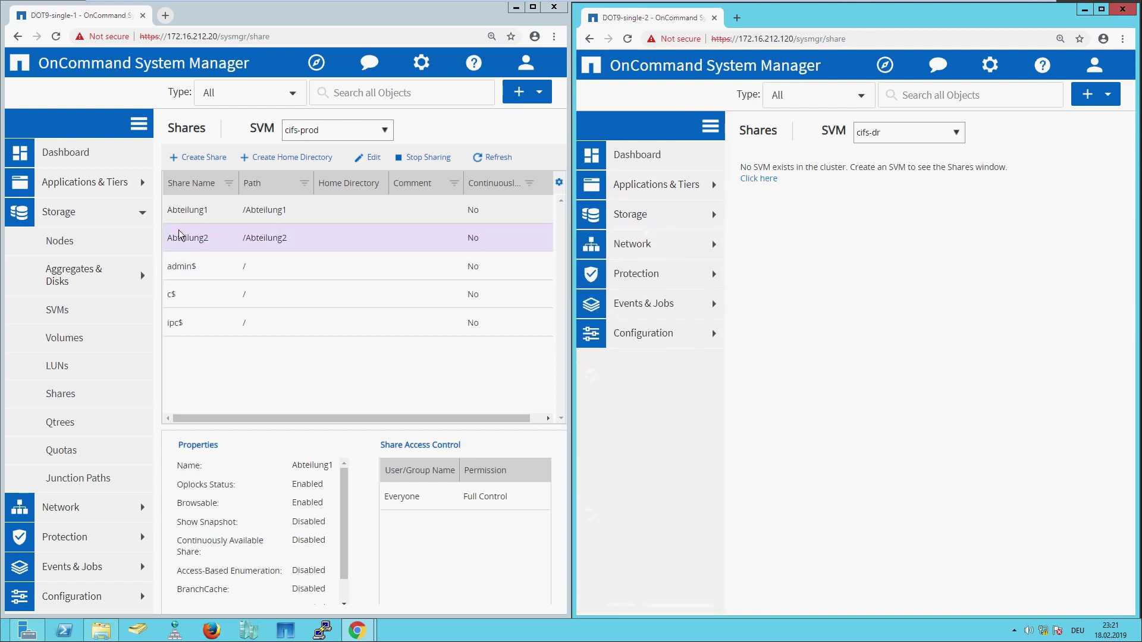
Start creating a cluster peer on DOT9-single-1, copy its intercluster LIF address 172.16.212.22 and submit the LIF details with the Default IPspace.
{"action": "left_click", "coordinate": [145, 222]}
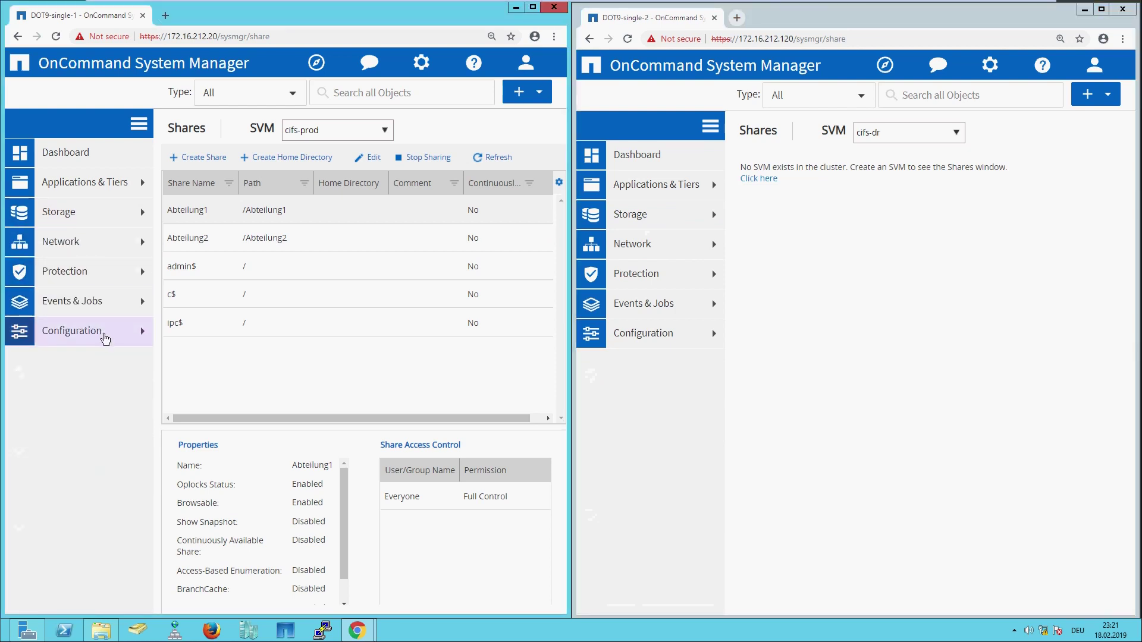
{"action": "left_click", "coordinate": [106, 338]}
{"action": "left_click", "coordinate": [89, 428]}
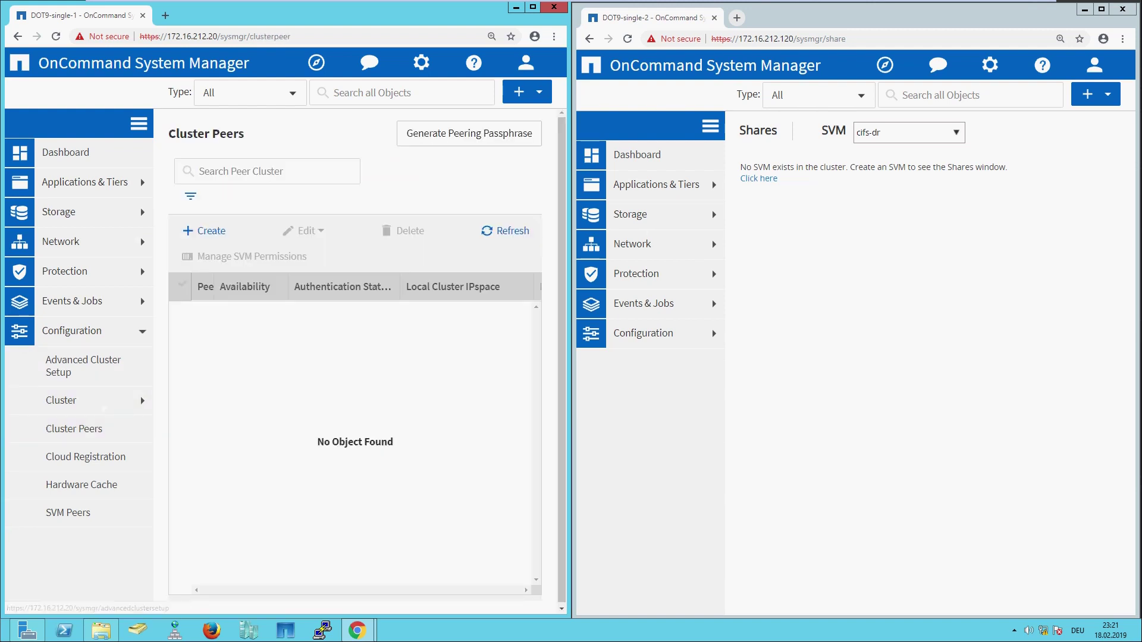
{"action": "left_click", "coordinate": [532, 8]}
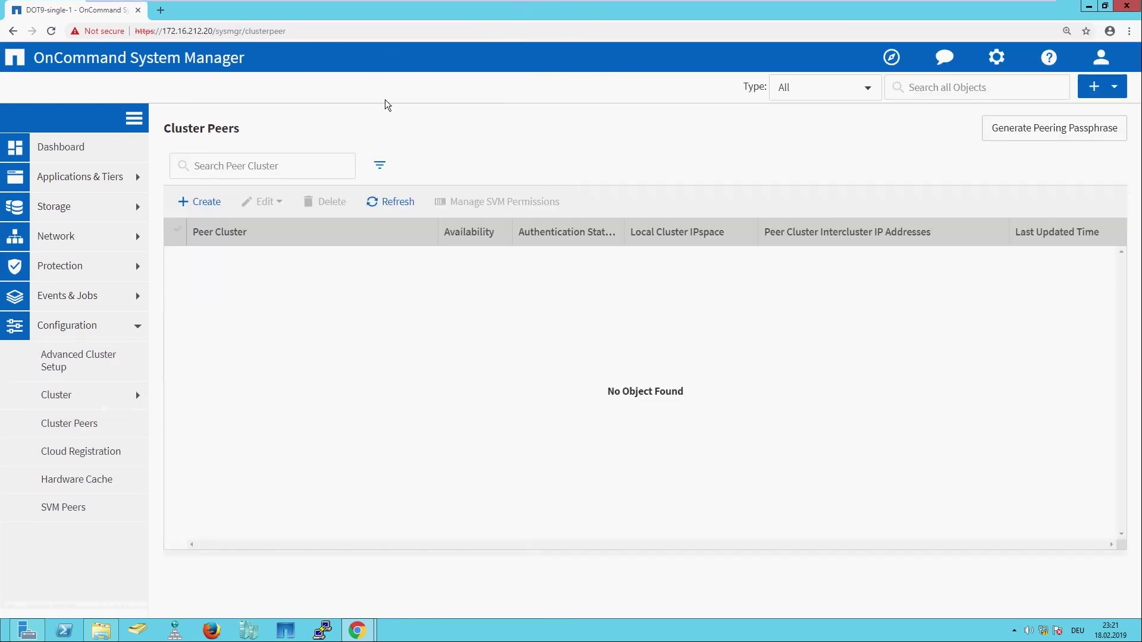
{"action": "left_click", "coordinate": [209, 203]}
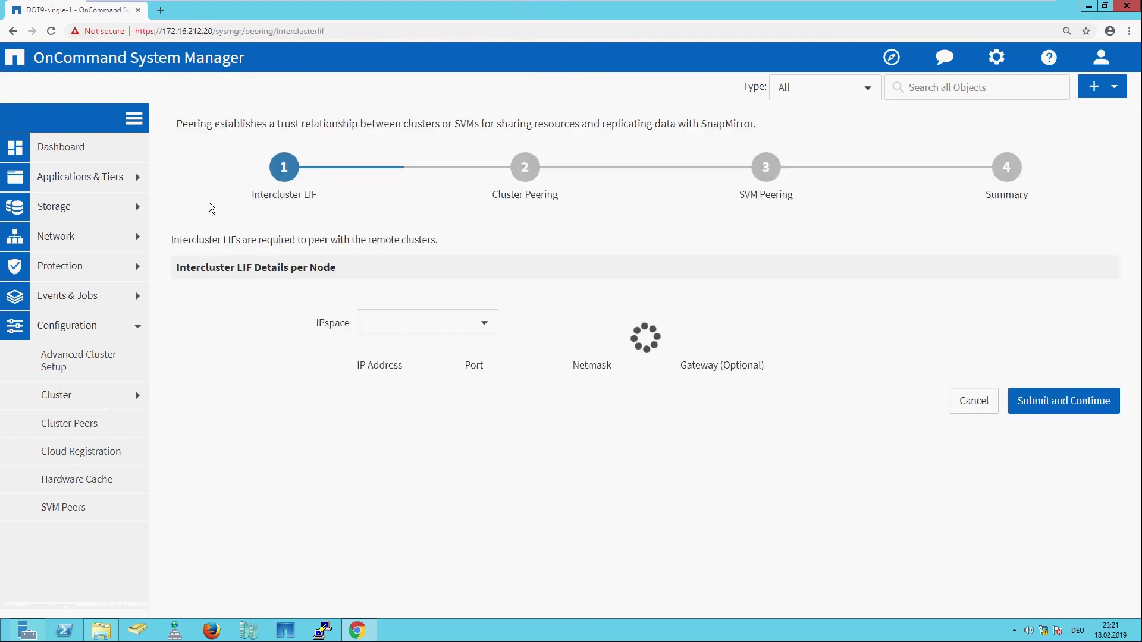
{"action": "left_click_drag", "start_coordinate": [357, 370], "coordinate": [417, 370]}
{"action": "key", "text": "ctrl+c"}
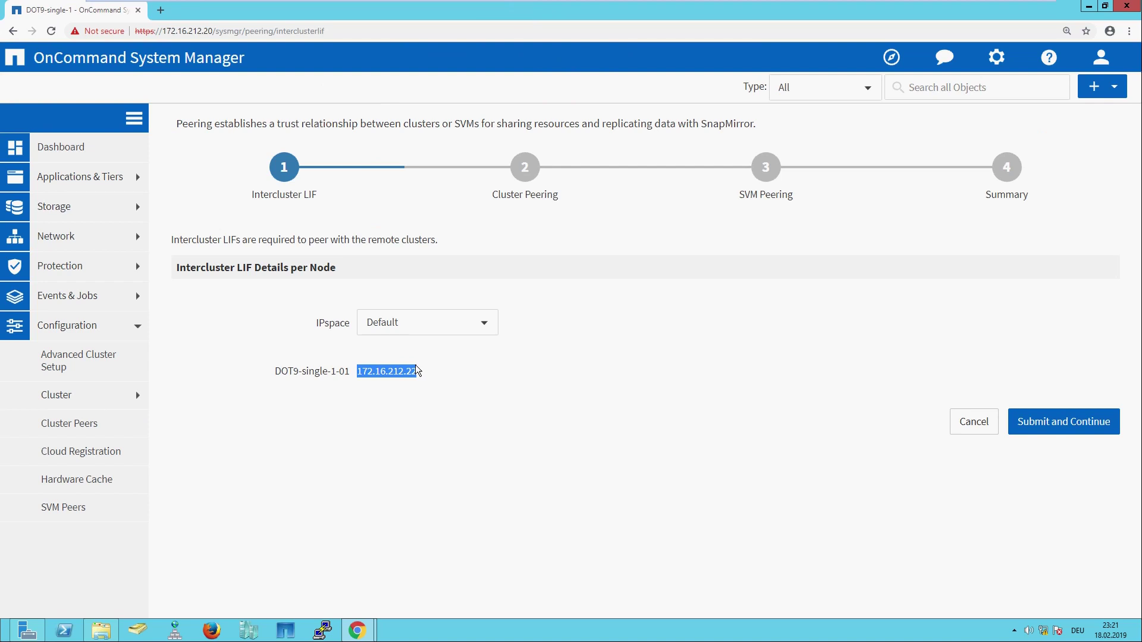
{"action": "left_click", "coordinate": [1018, 422]}
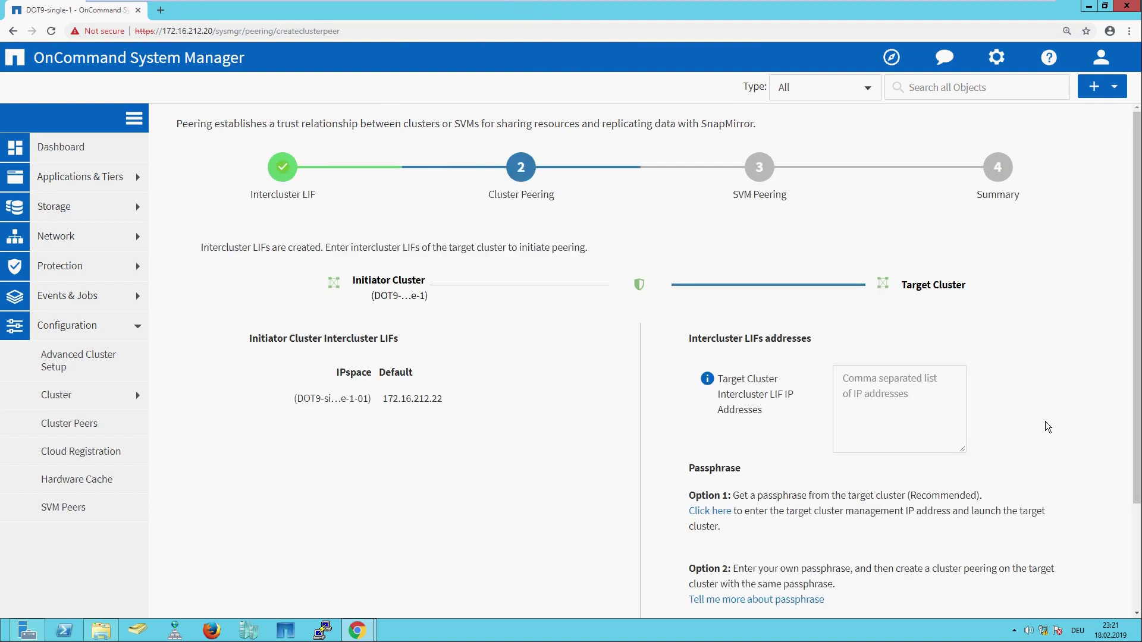
Set the target cluster intercluster LIF address to 172.16.212.122, enter the peering passphrase and initiate cluster peering from DOT9-single-1.
{"action": "left_click", "coordinate": [838, 406]}
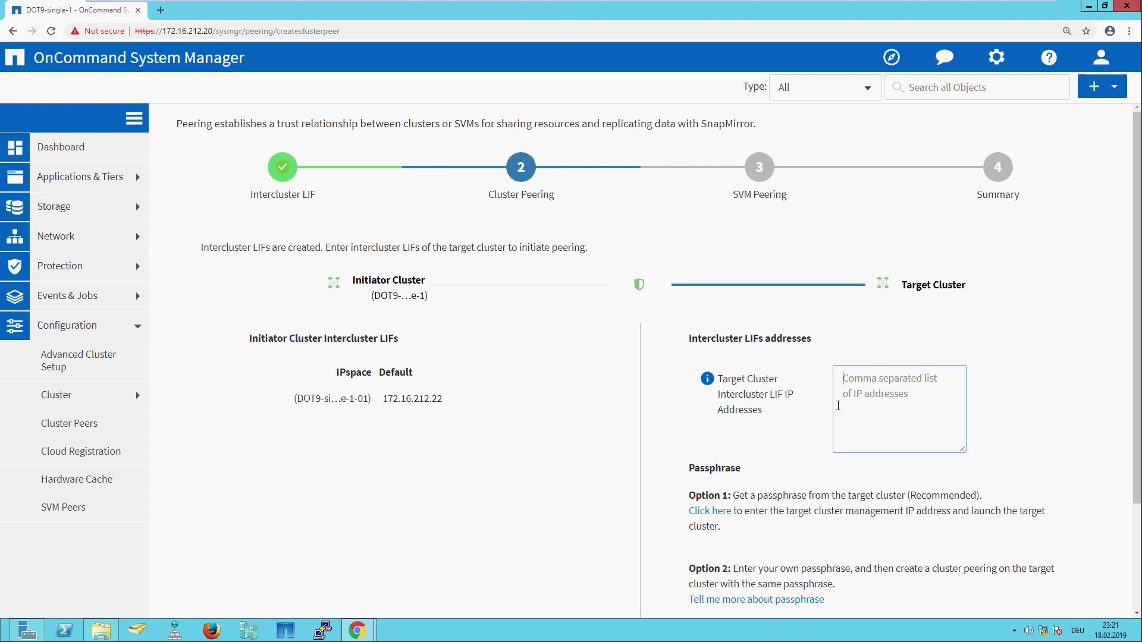
{"action": "key", "text": "ctrl+v"}
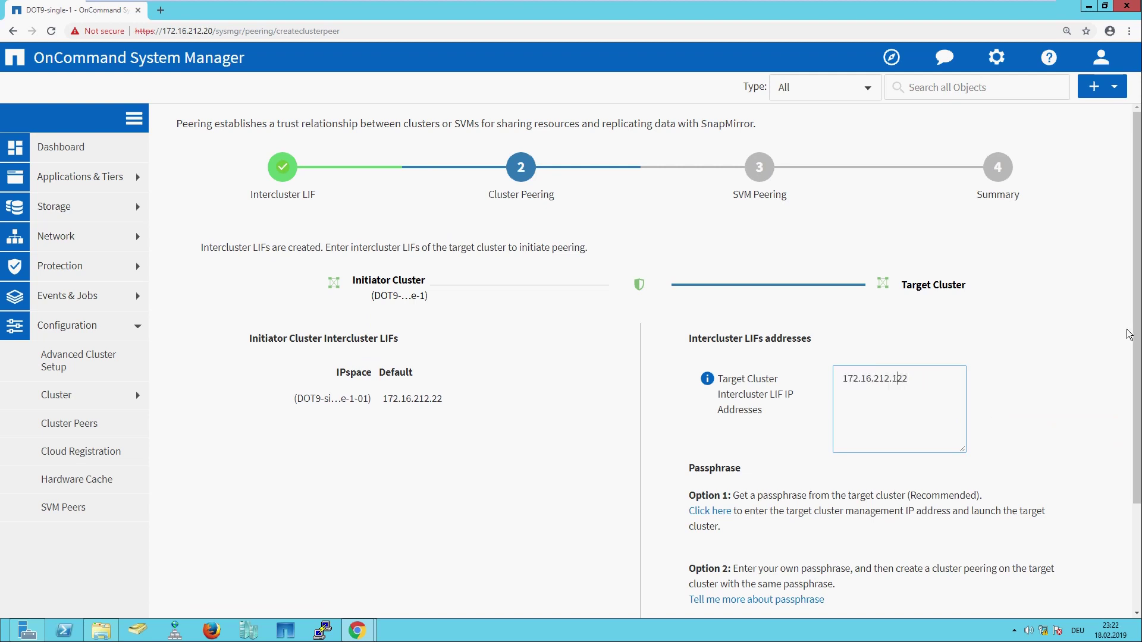
{"action": "left_click_drag", "start_coordinate": [1138, 292], "coordinate": [1130, 398]}
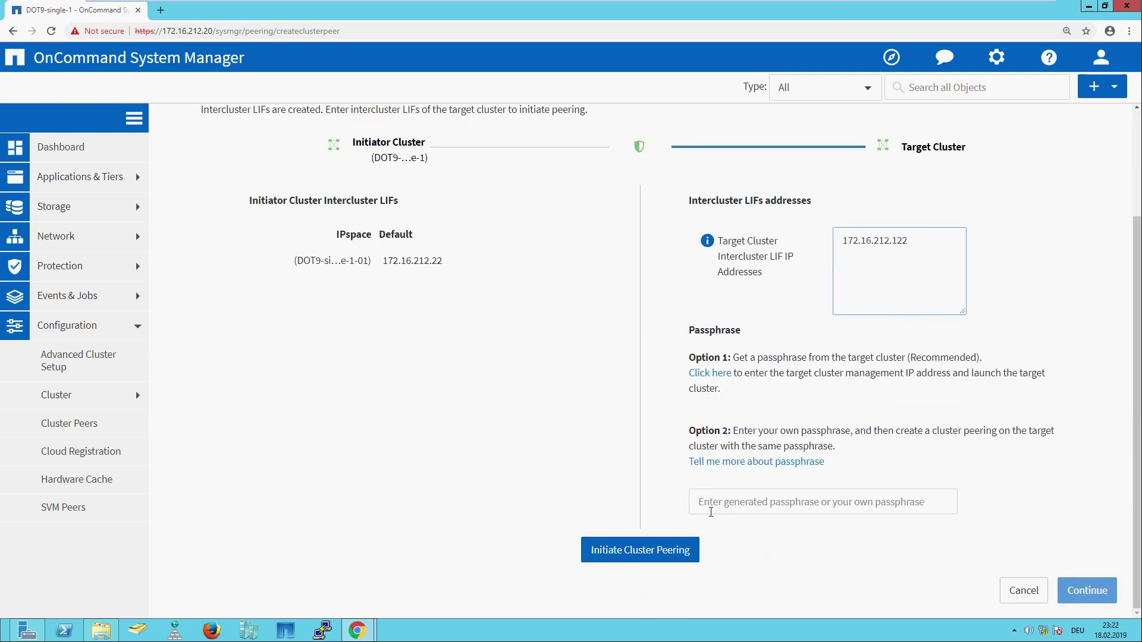
{"action": "left_click", "coordinate": [717, 509]}
{"action": "type", "text": "••••••"}
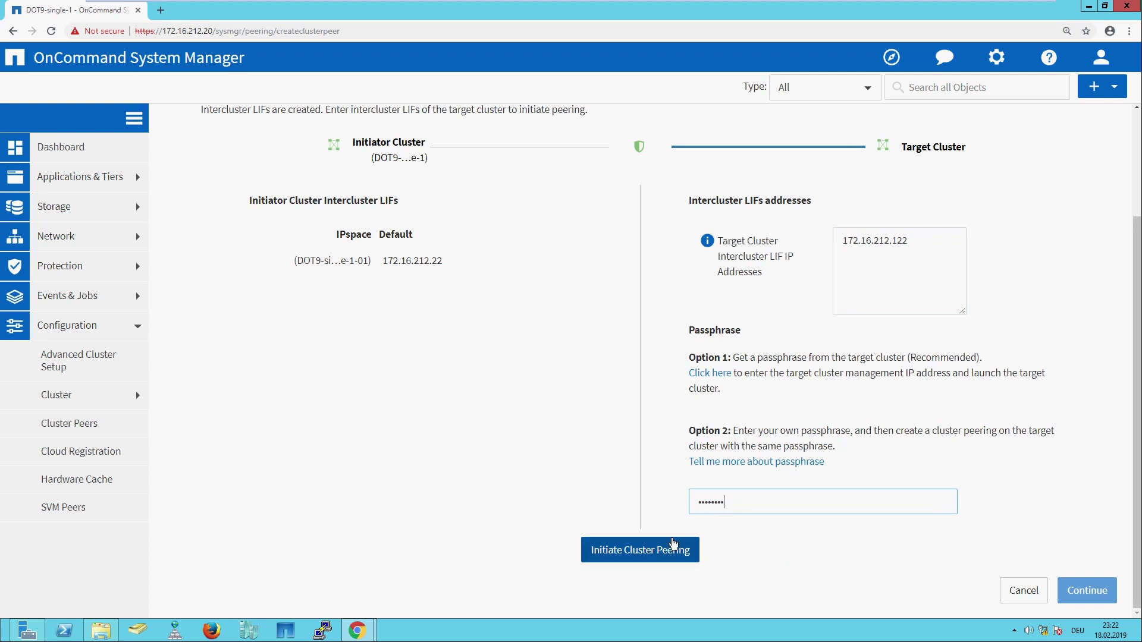
{"action": "left_click", "coordinate": [671, 545]}
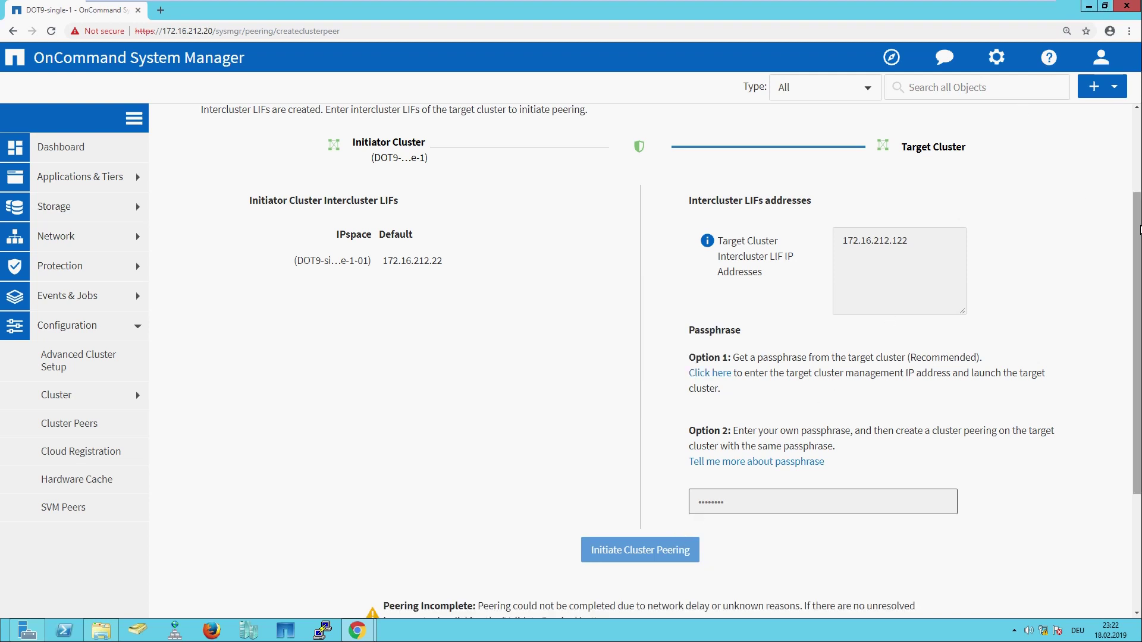
{"action": "left_click_drag", "start_coordinate": [1136, 233], "coordinate": [1136, 331]}
Start creating a cluster peer on DOT9-single-2 and submit its intercluster LIF details with the Default IPspace.
{"action": "left_click", "coordinate": [1105, 6]}
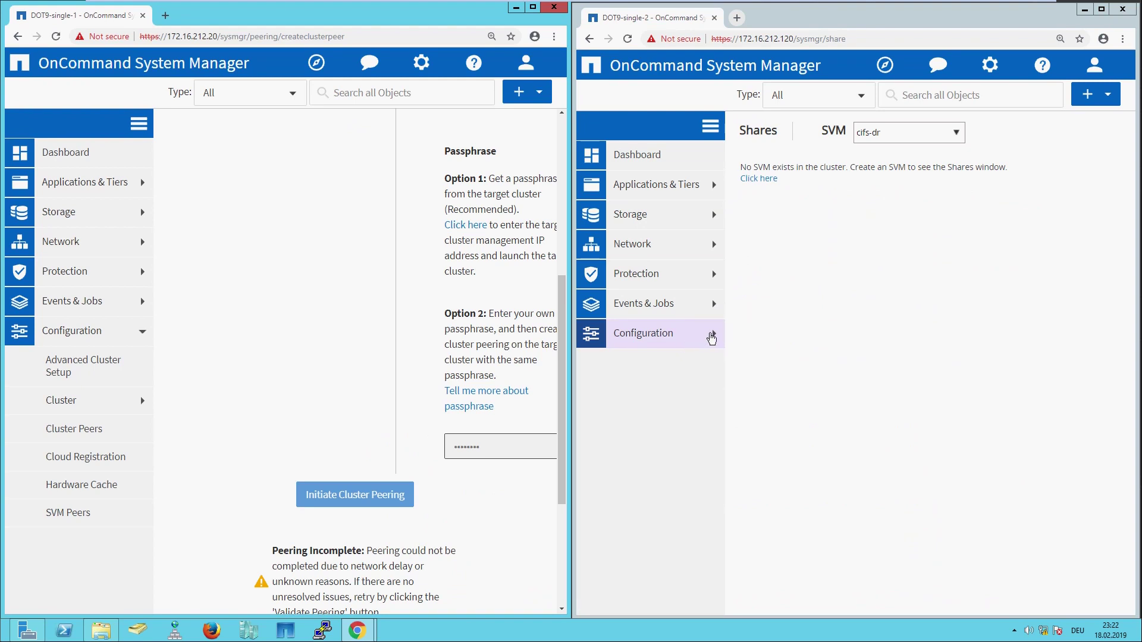
{"action": "left_click", "coordinate": [712, 336]}
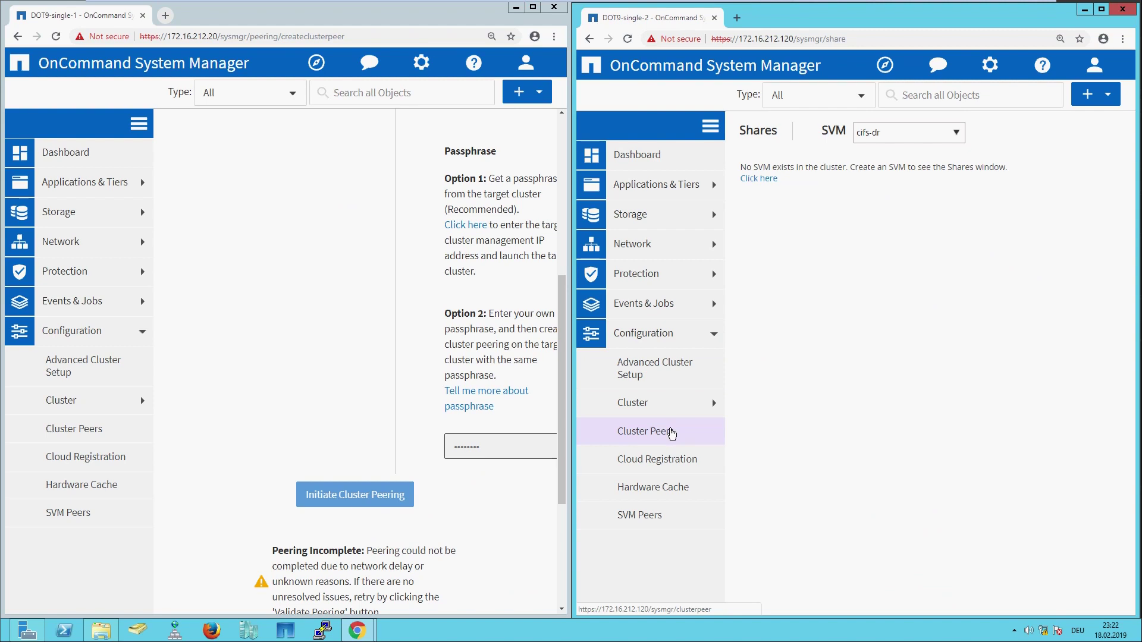
{"action": "left_click", "coordinate": [671, 432]}
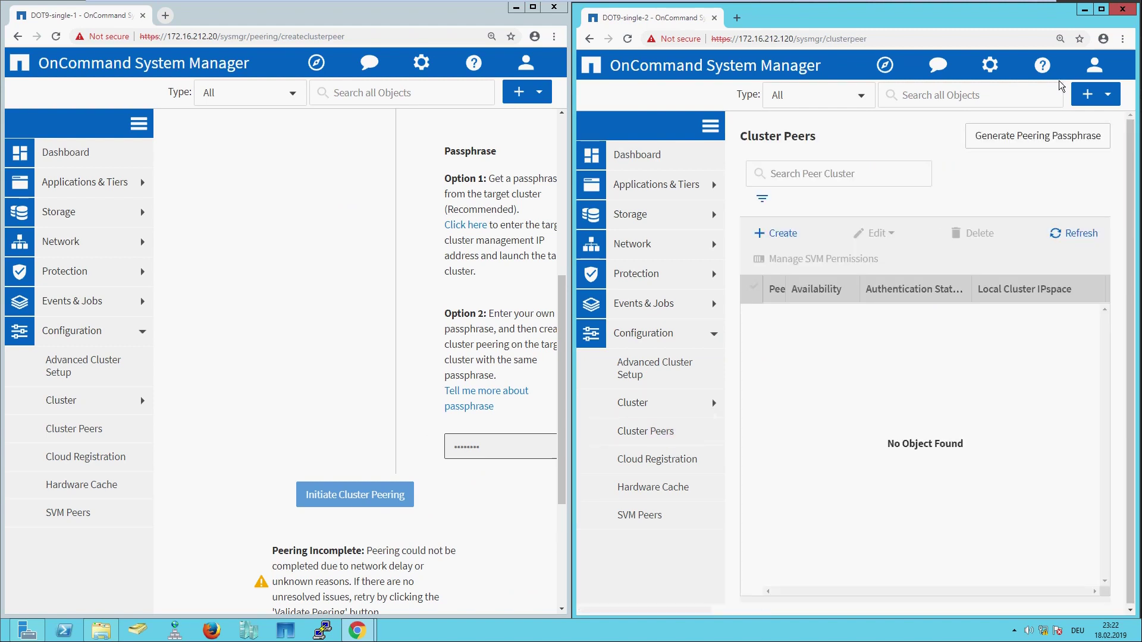
{"action": "left_click", "coordinate": [1102, 9]}
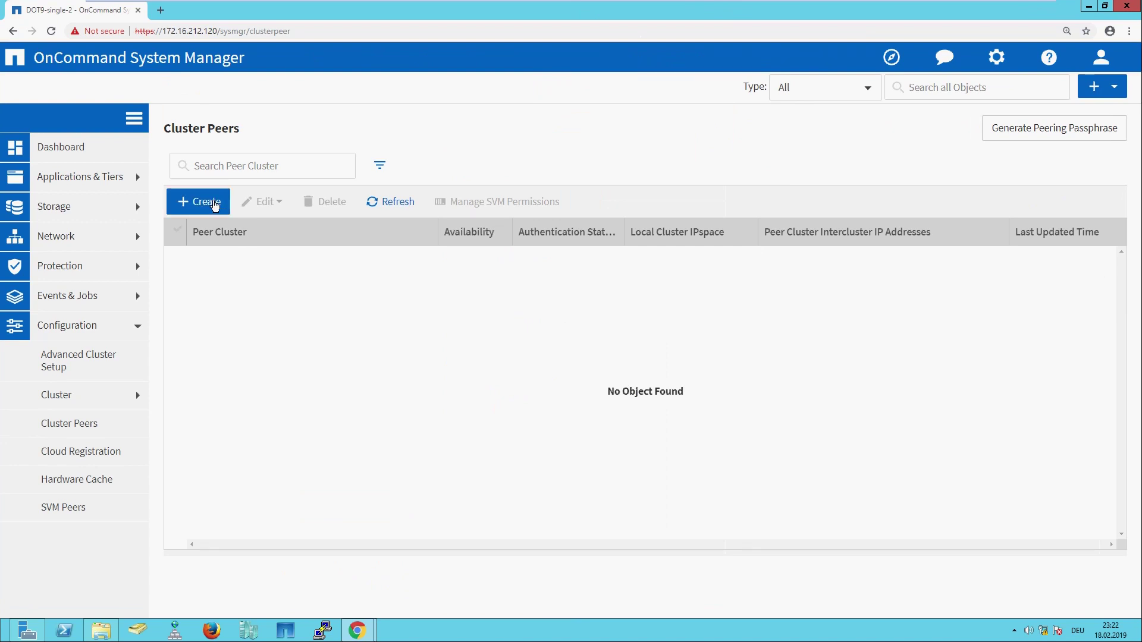
{"action": "left_click", "coordinate": [215, 204]}
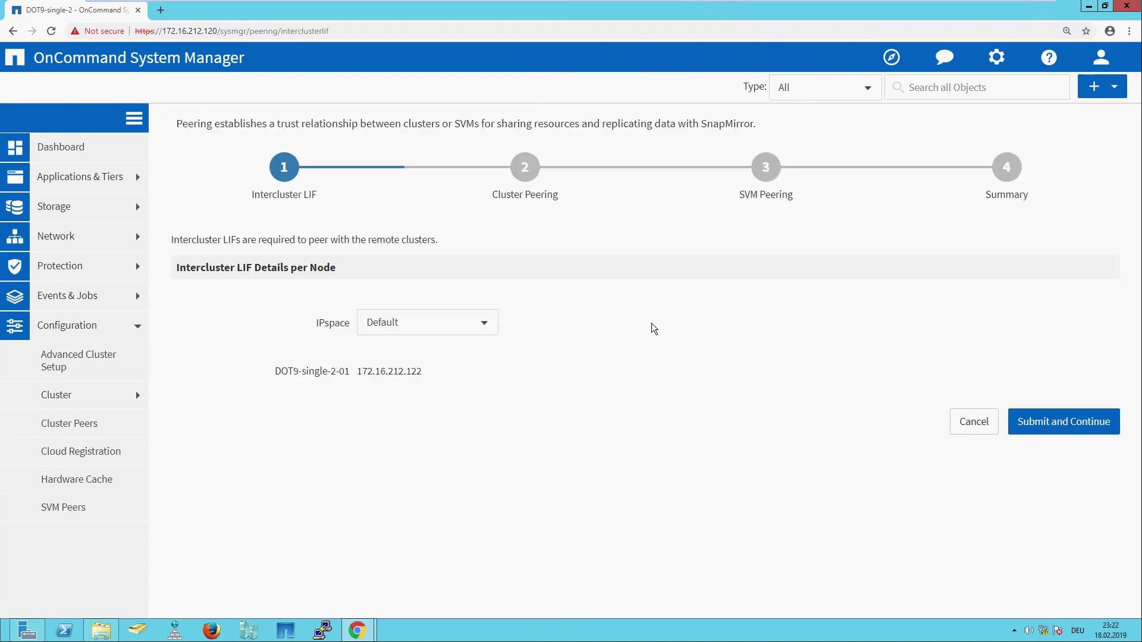
{"action": "left_click", "coordinate": [1047, 424]}
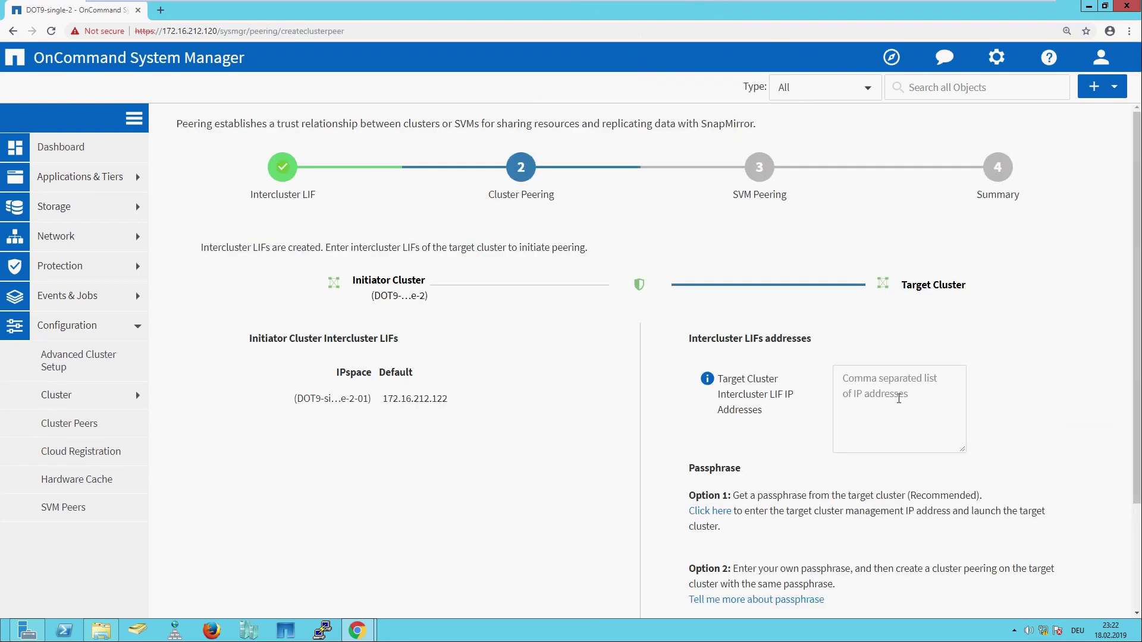
Set the target cluster intercluster LIF address to 172.16.212.22, enter the same peering passphrase and initiate cluster peering from DOT9-single-2.
{"action": "left_click", "coordinate": [884, 394]}
{"action": "key", "text": "ctrl+v"}
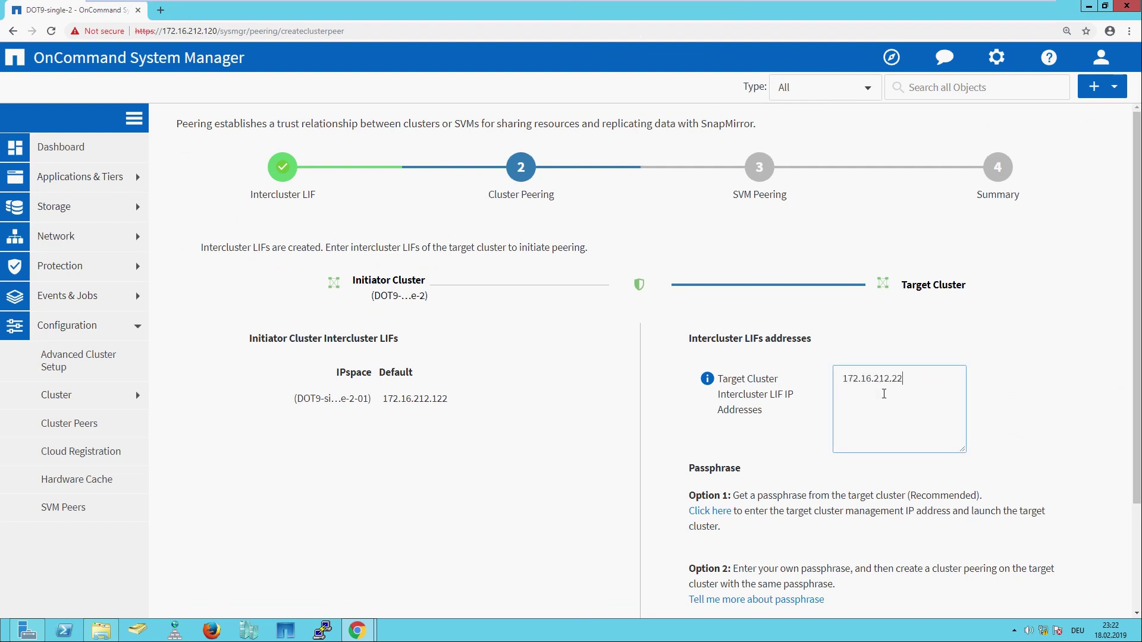
{"action": "scroll", "coordinate": [888, 452], "scroll_direction": "down", "scroll_amount": 3}
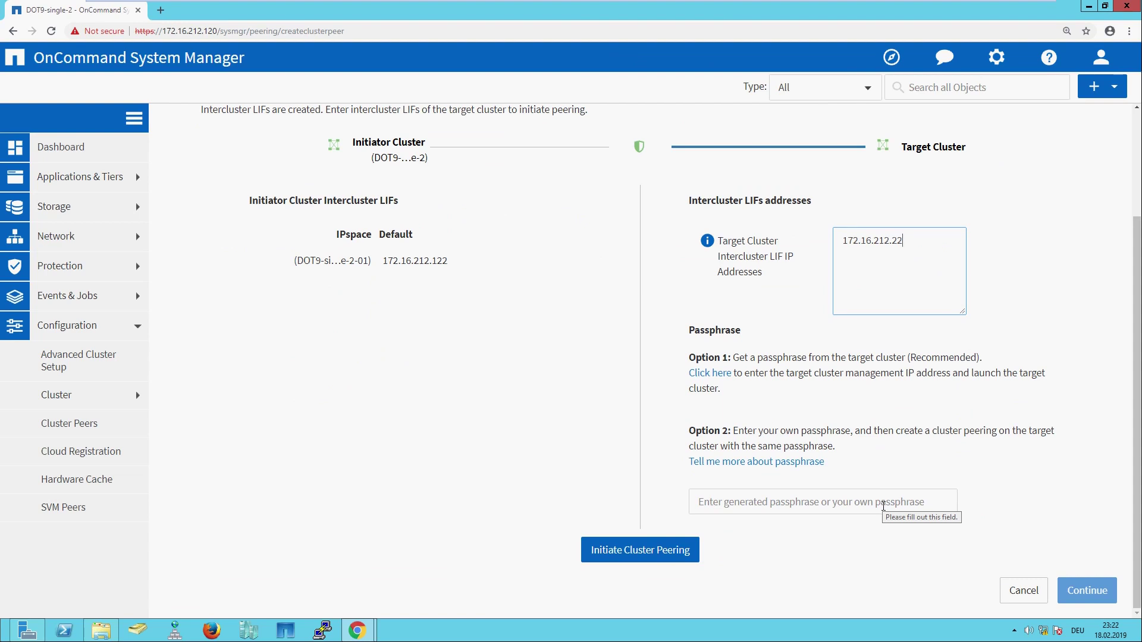
{"action": "left_click", "coordinate": [883, 506]}
{"action": "type", "text": "N"}
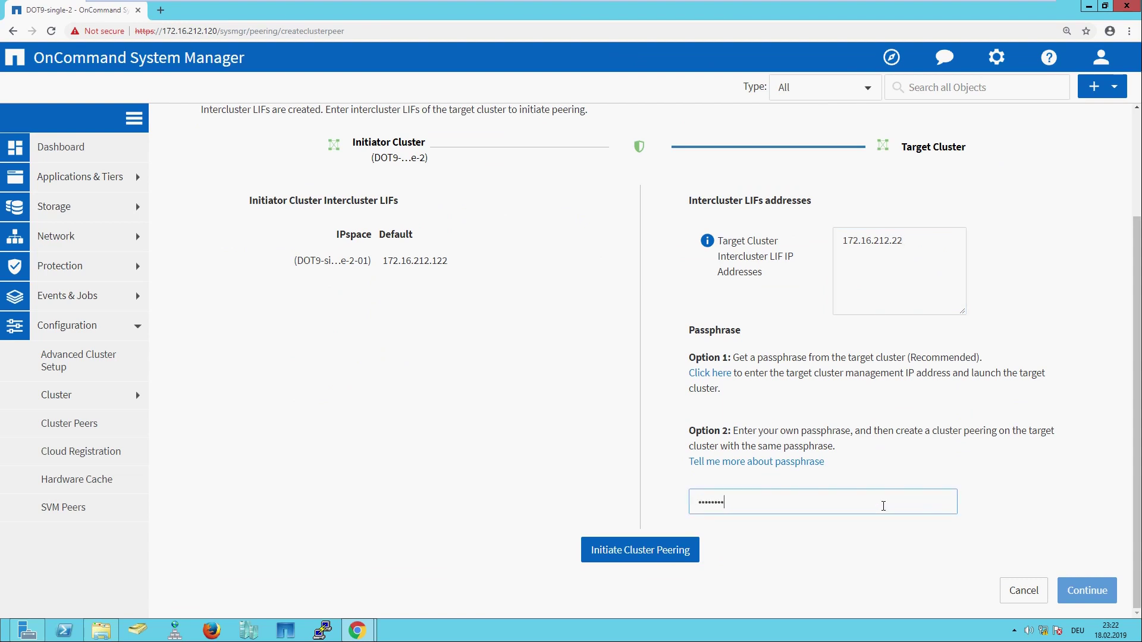
{"action": "left_click", "coordinate": [682, 550]}
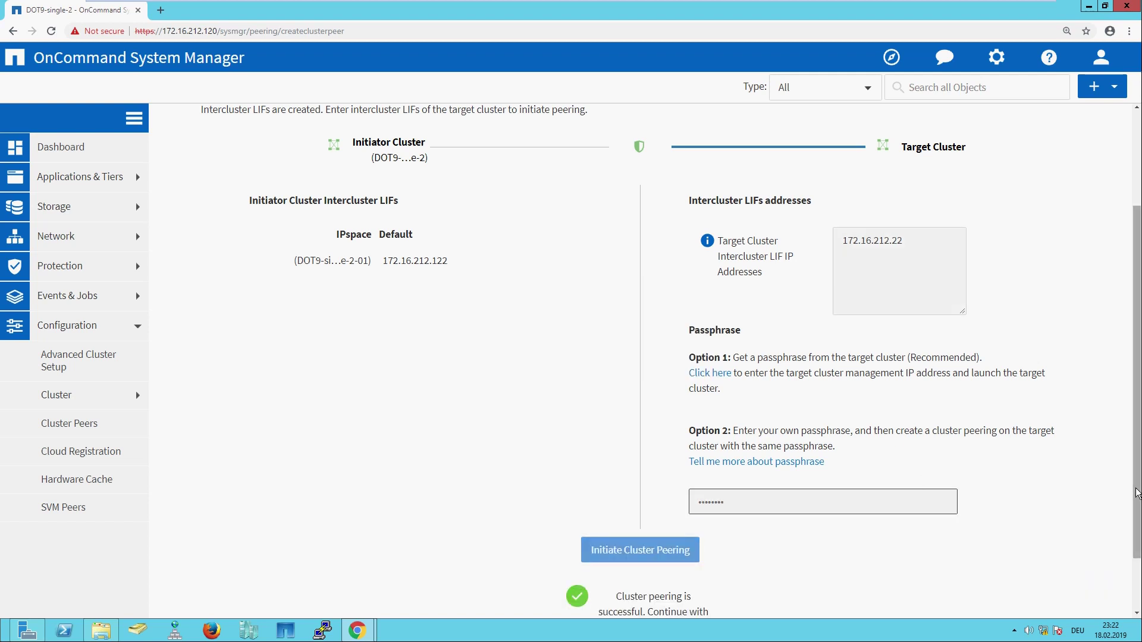
{"action": "scroll", "coordinate": [1137, 493], "scroll_direction": "down", "scroll_amount": 2}
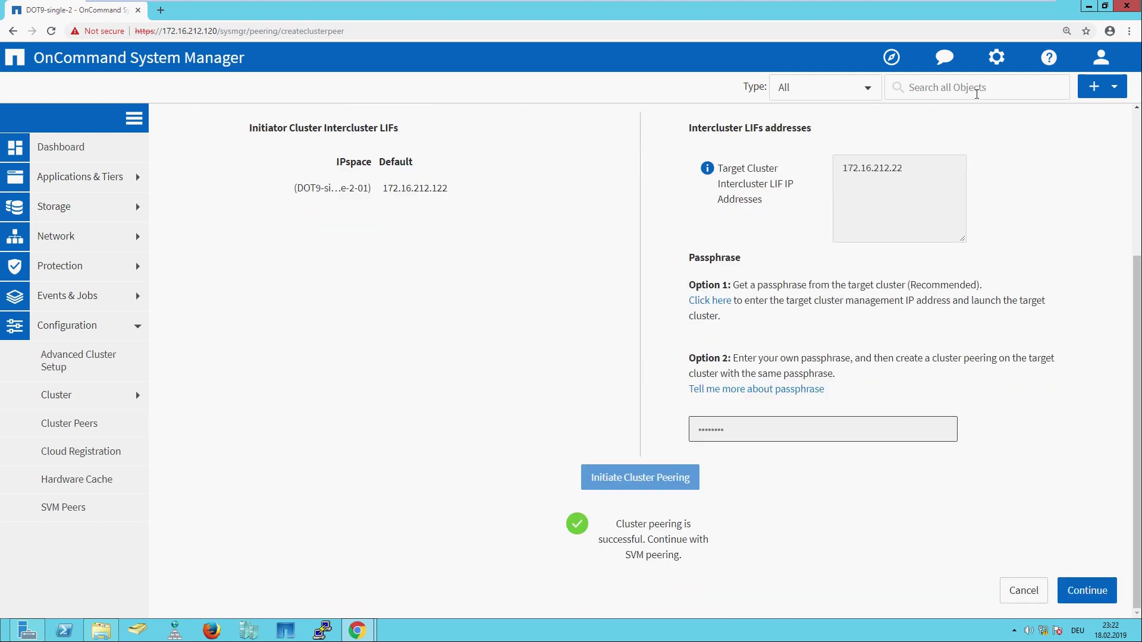
Validate the pending cluster peering from DOT9-single-1.
{"action": "left_click", "coordinate": [1105, 5]}
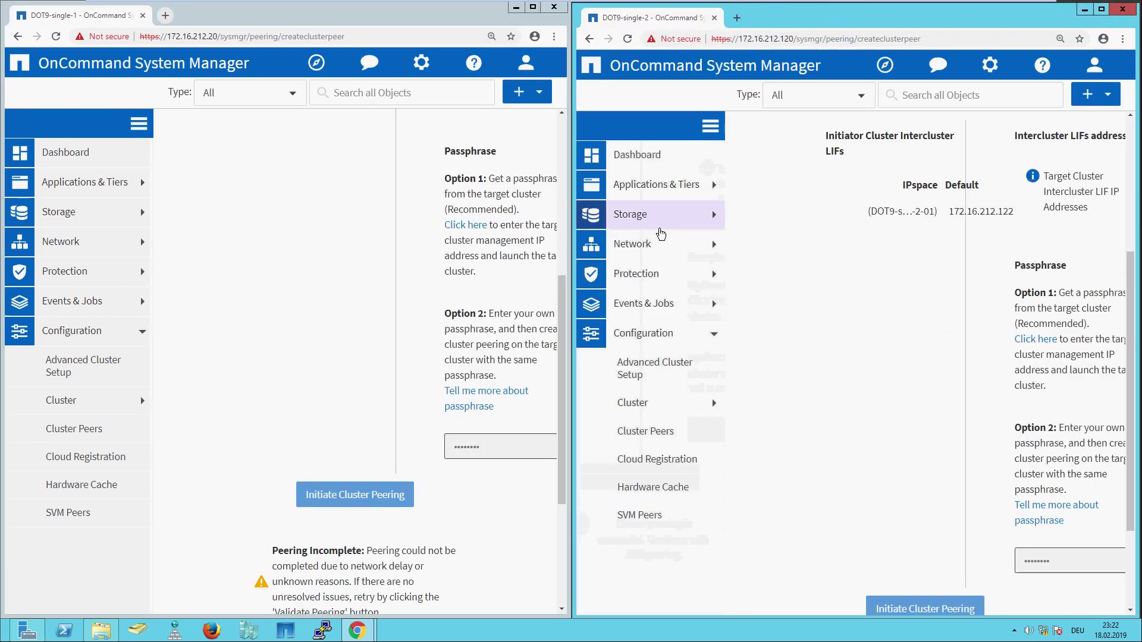
{"action": "left_click", "coordinate": [362, 502]}
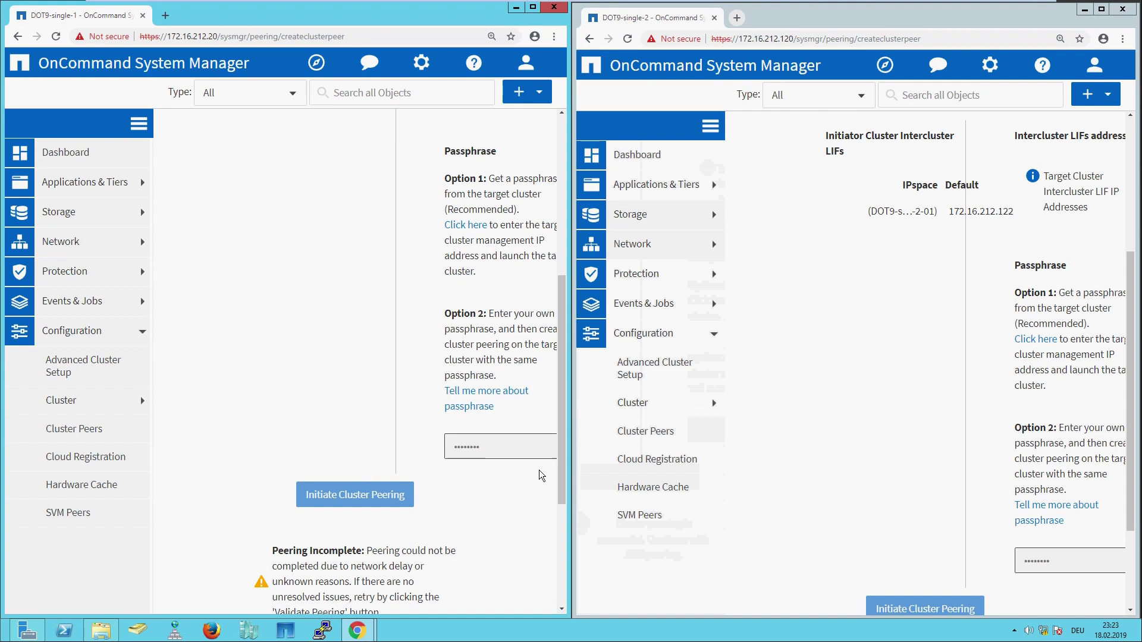
{"action": "left_click_drag", "start_coordinate": [563, 481], "coordinate": [563, 580]}
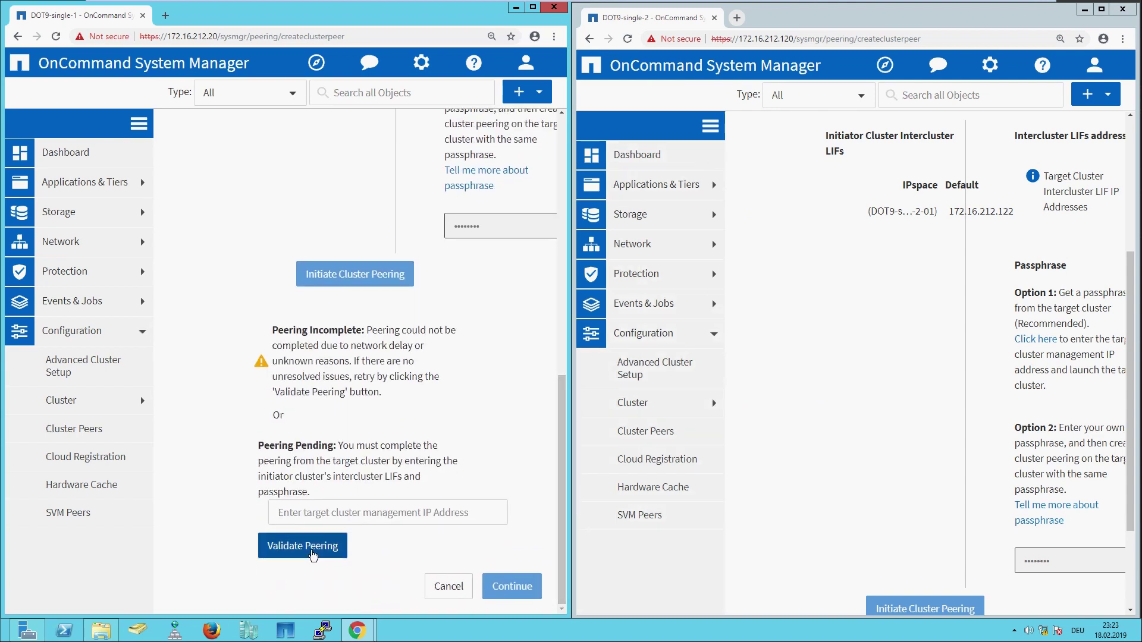
{"action": "left_click", "coordinate": [309, 554]}
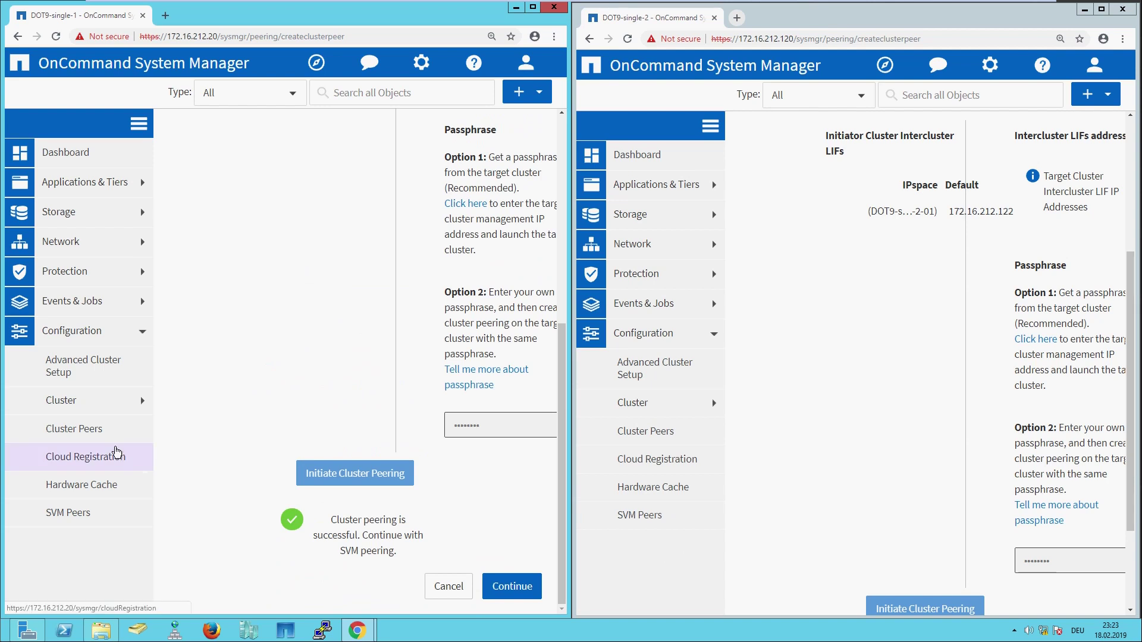
In the cluster peers of DOT9-single-1, set the SVM permissions for peer DOT9-single-2 to All SVMs and save.
{"action": "left_click", "coordinate": [103, 433]}
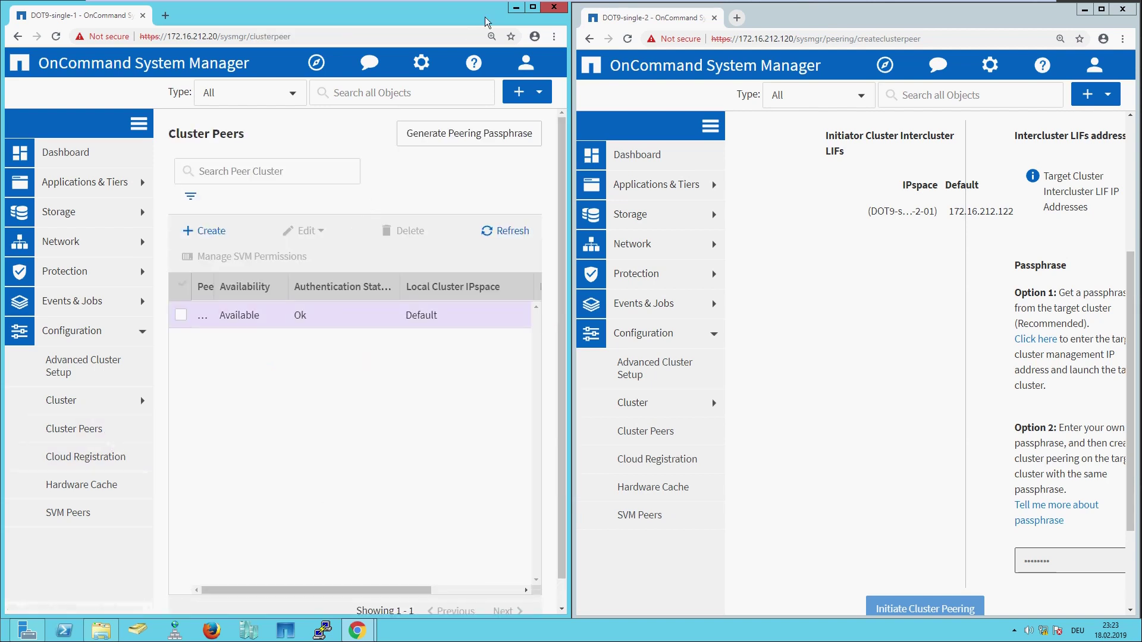
{"action": "left_click", "coordinate": [533, 7]}
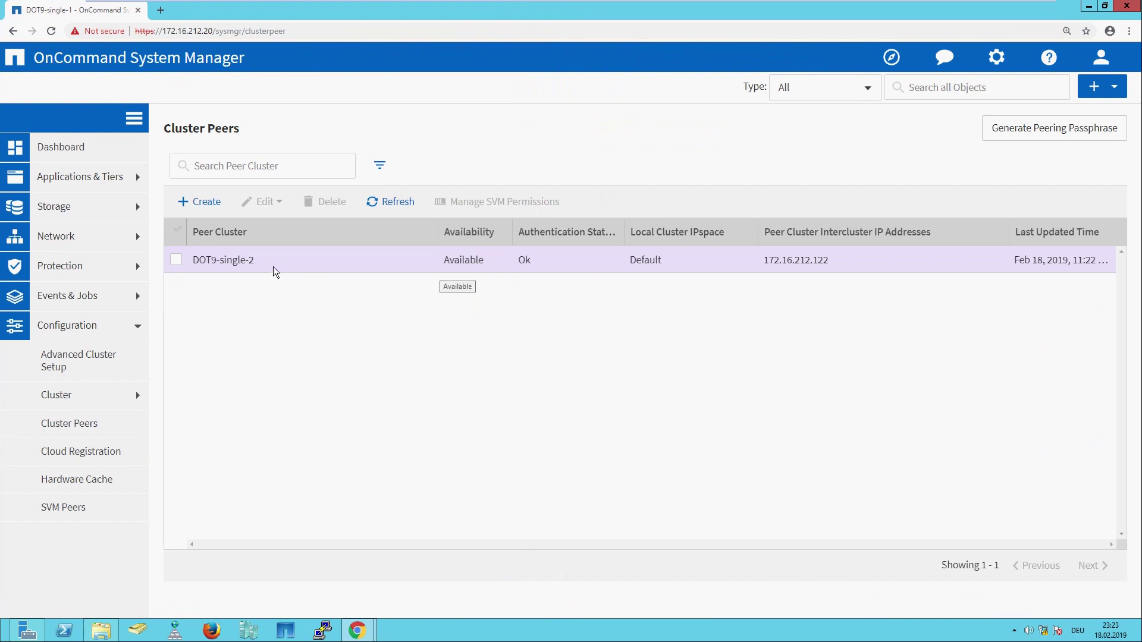
{"action": "left_click", "coordinate": [179, 264]}
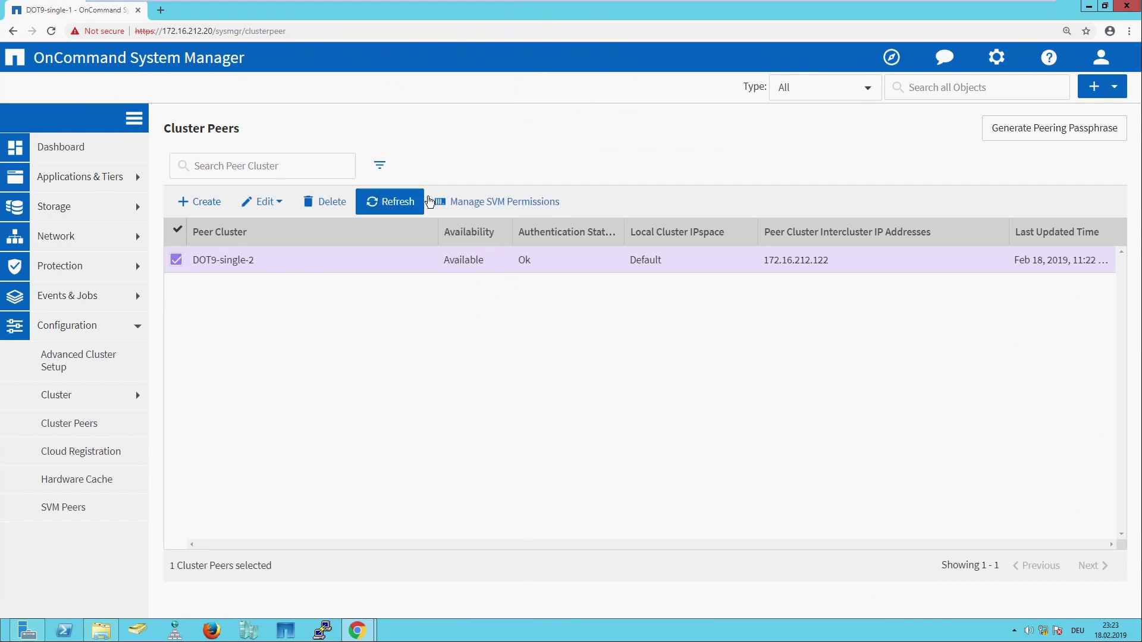
{"action": "left_click", "coordinate": [474, 200]}
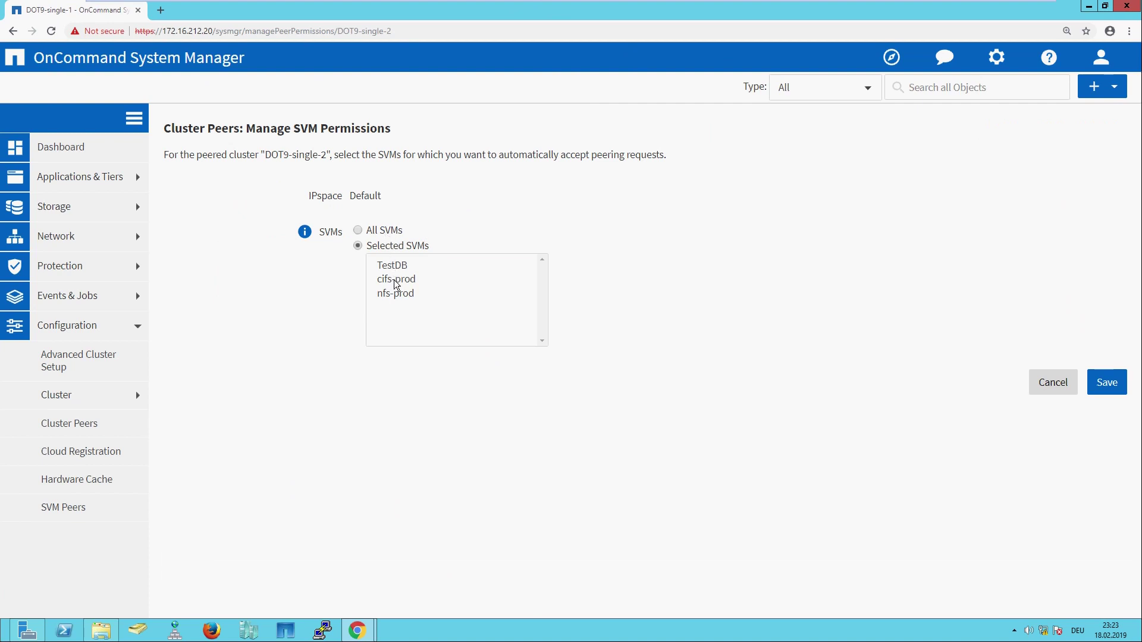
{"action": "left_click", "coordinate": [392, 232]}
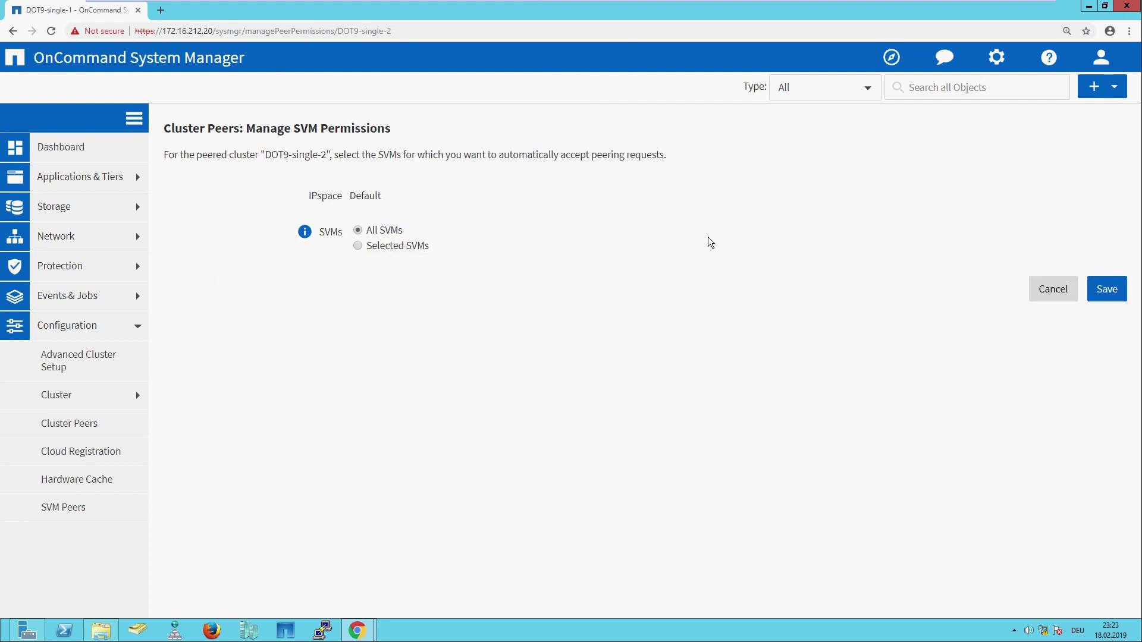
{"action": "left_click", "coordinate": [1111, 288]}
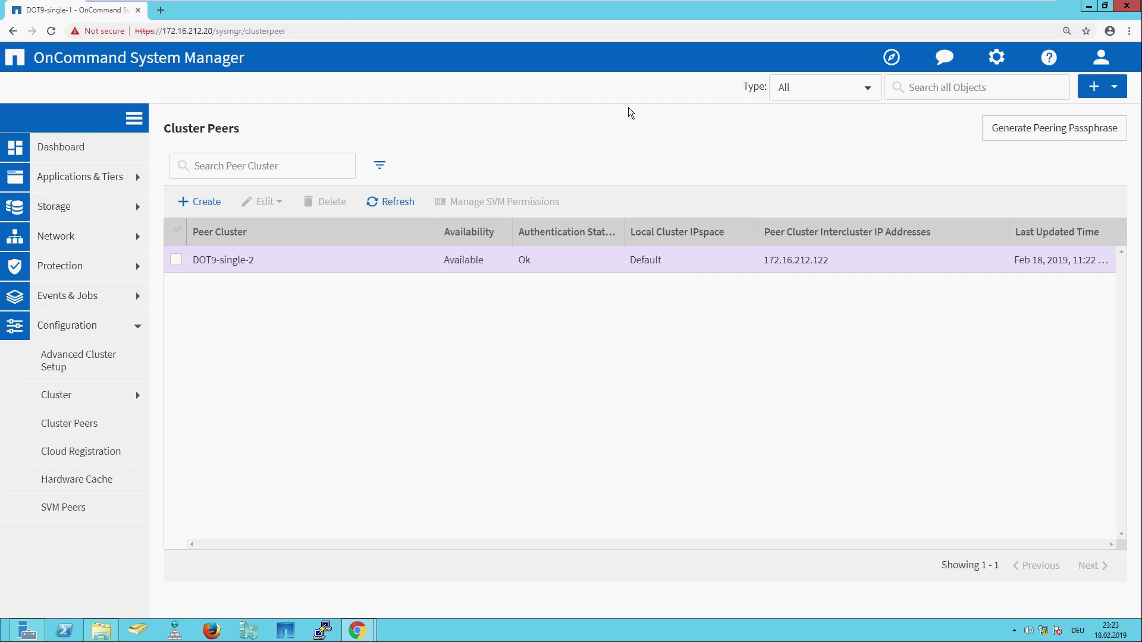
Check the list of SVMs on DOT9-single-2.
{"action": "left_click", "coordinate": [1104, 7]}
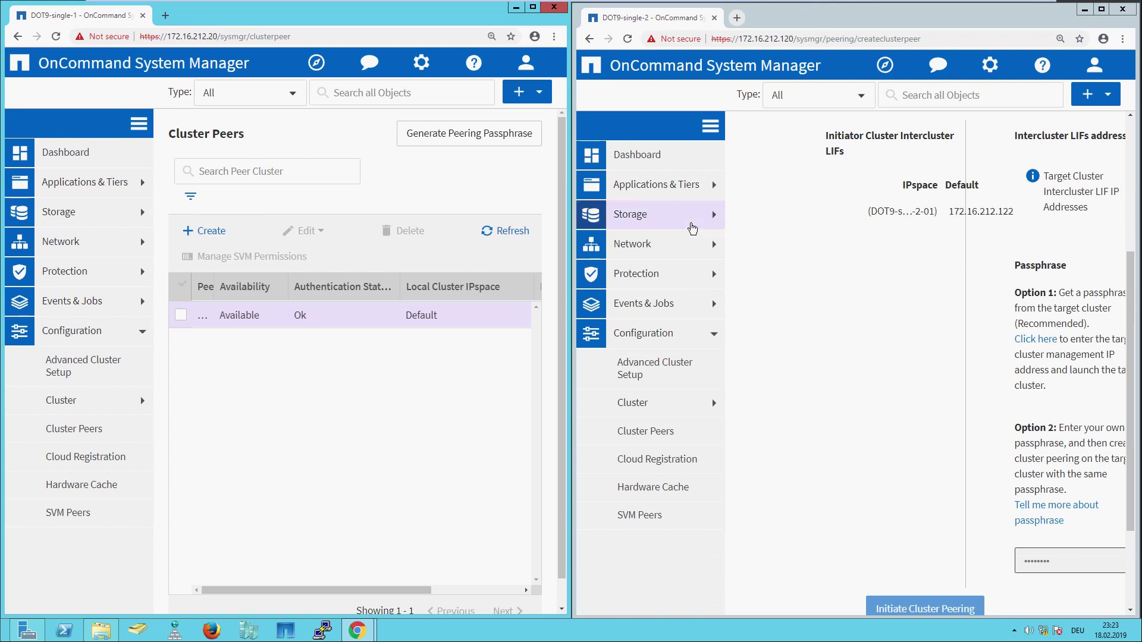
{"action": "left_click", "coordinate": [671, 224]}
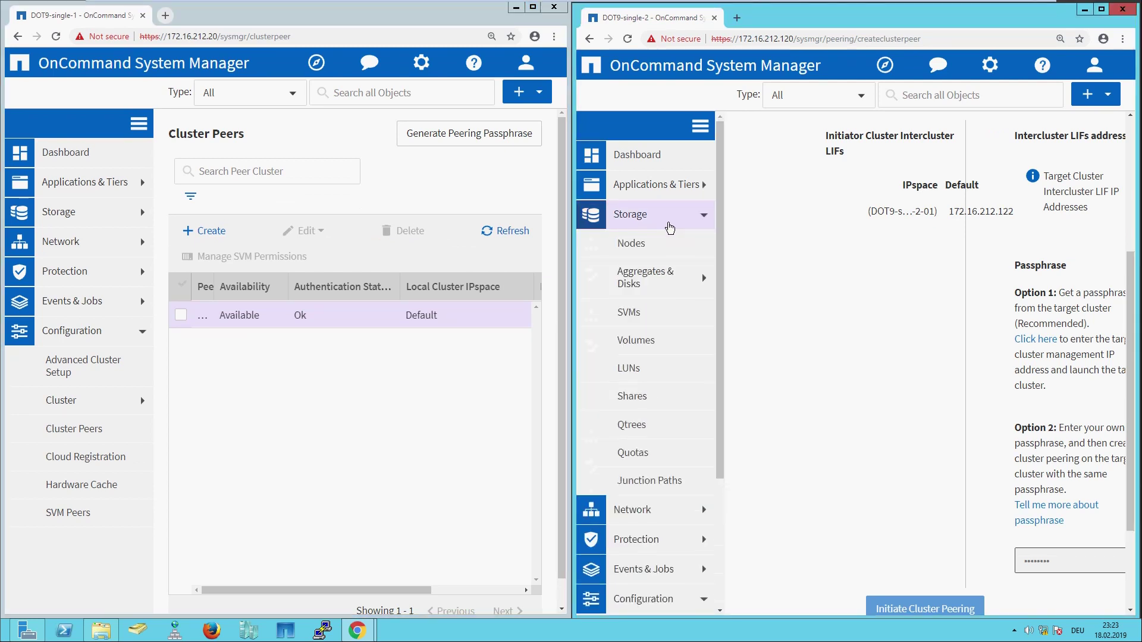
{"action": "left_click", "coordinate": [644, 315]}
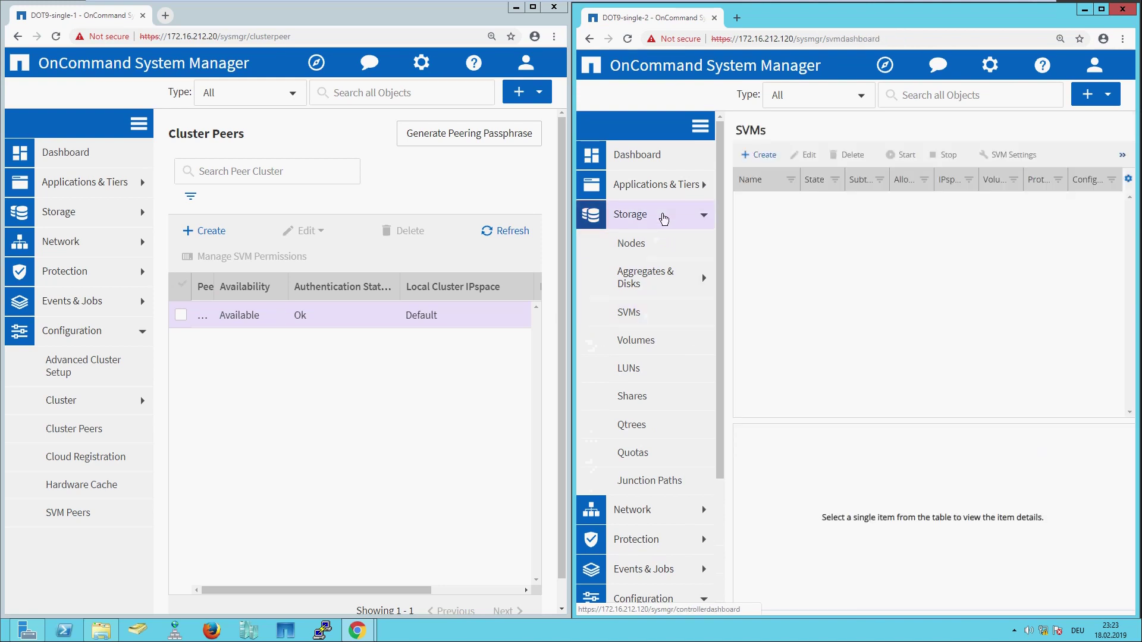
Start creating an SVM DR relationship on DOT9-single-2, keeping type Mirror And Vault and source SVM cifs-prod on DOT9-single-1.
{"action": "left_click", "coordinate": [707, 215]}
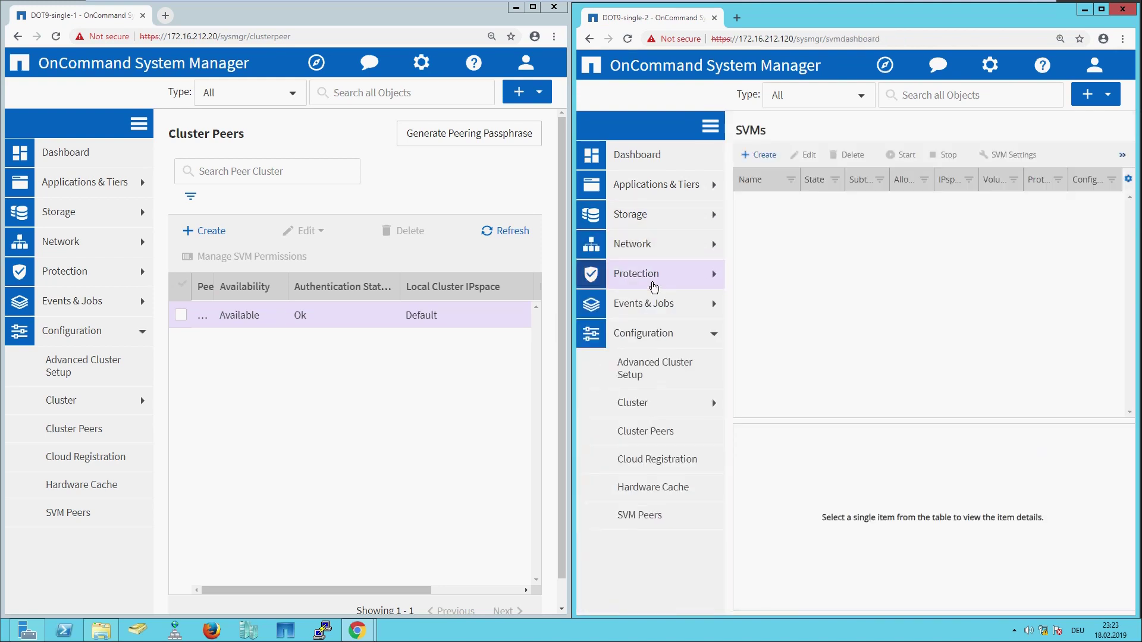
{"action": "left_click", "coordinate": [654, 285]}
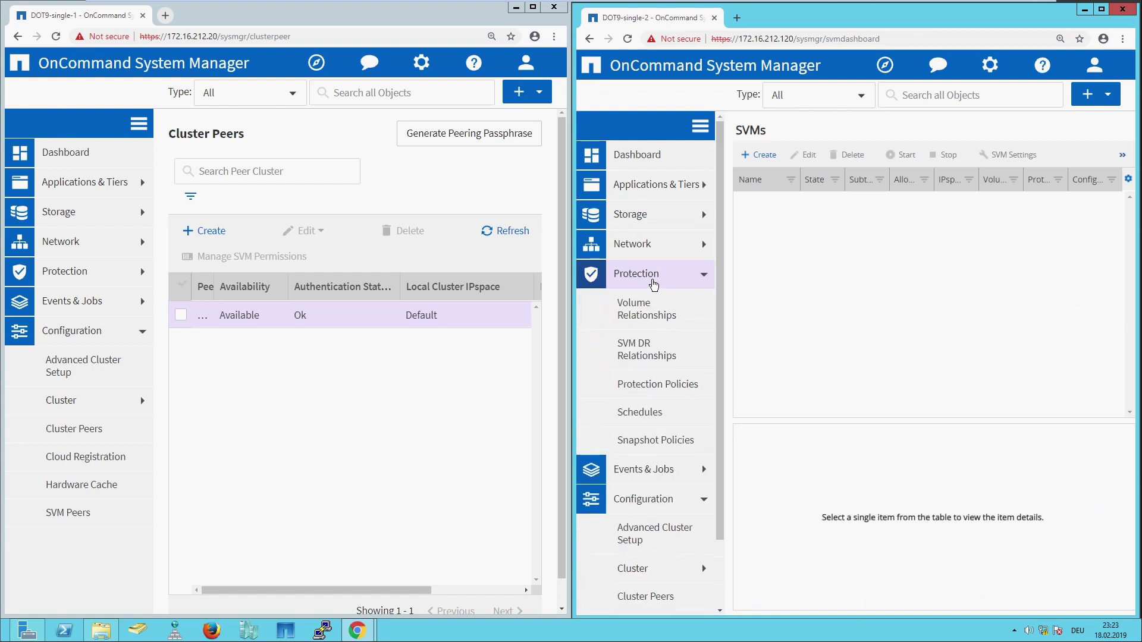
{"action": "left_click", "coordinate": [646, 348]}
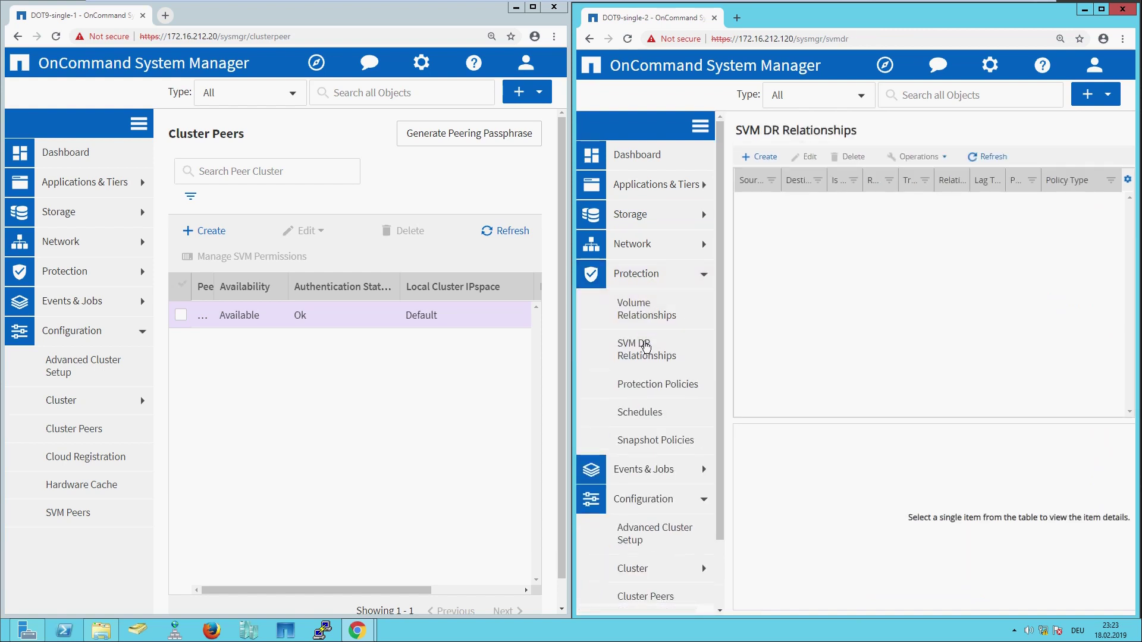
{"action": "left_click", "coordinate": [1101, 9]}
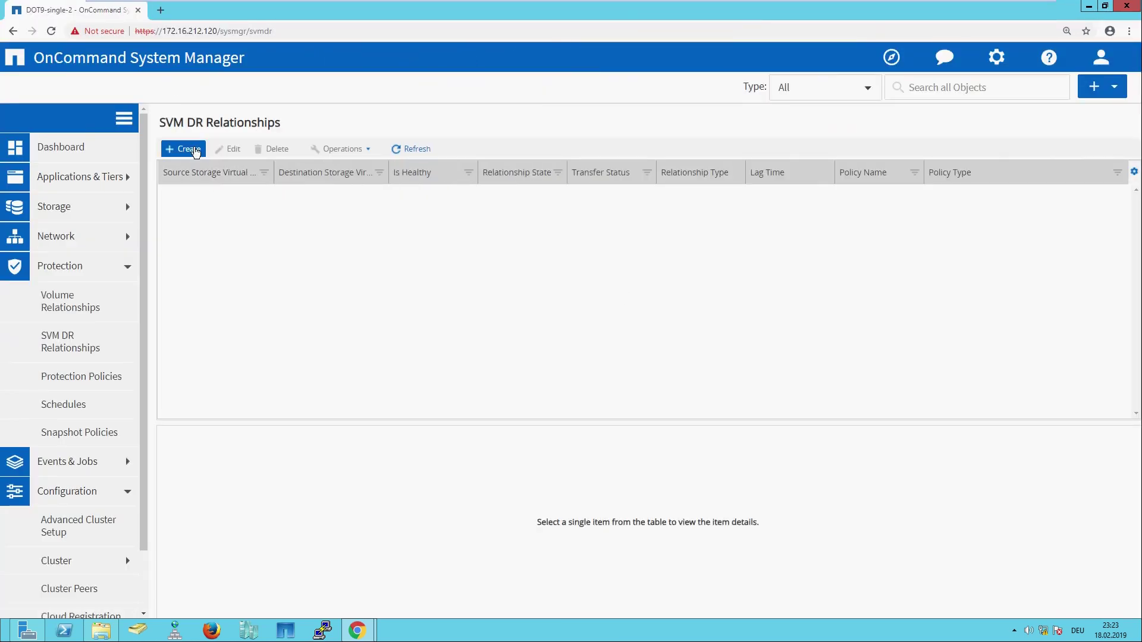
{"action": "left_click", "coordinate": [195, 151]}
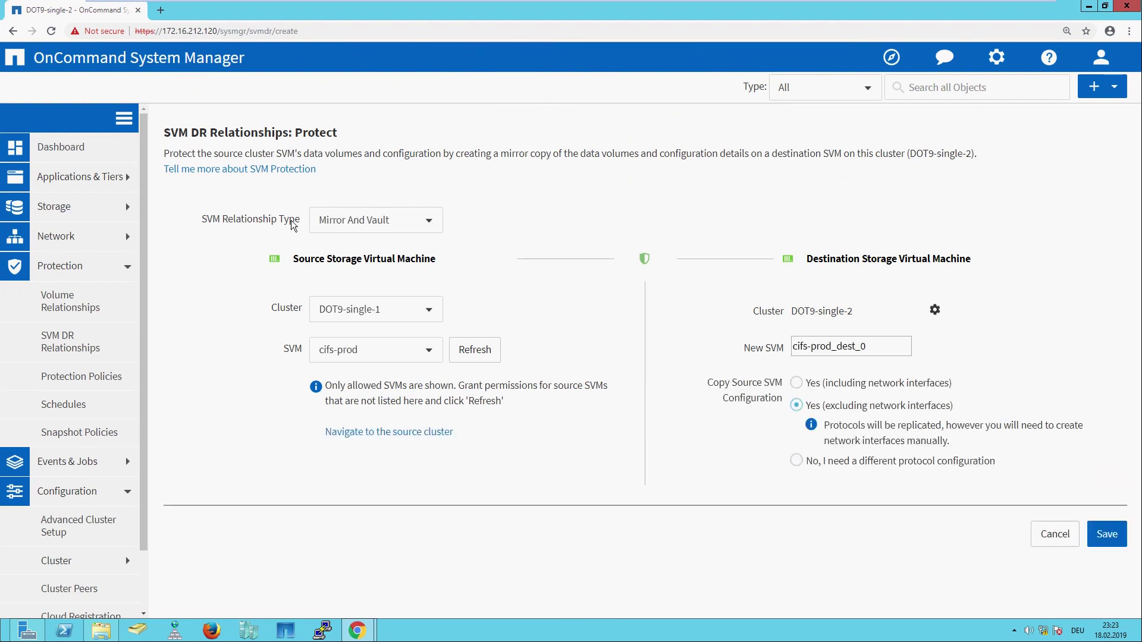
{"action": "left_click", "coordinate": [324, 229]}
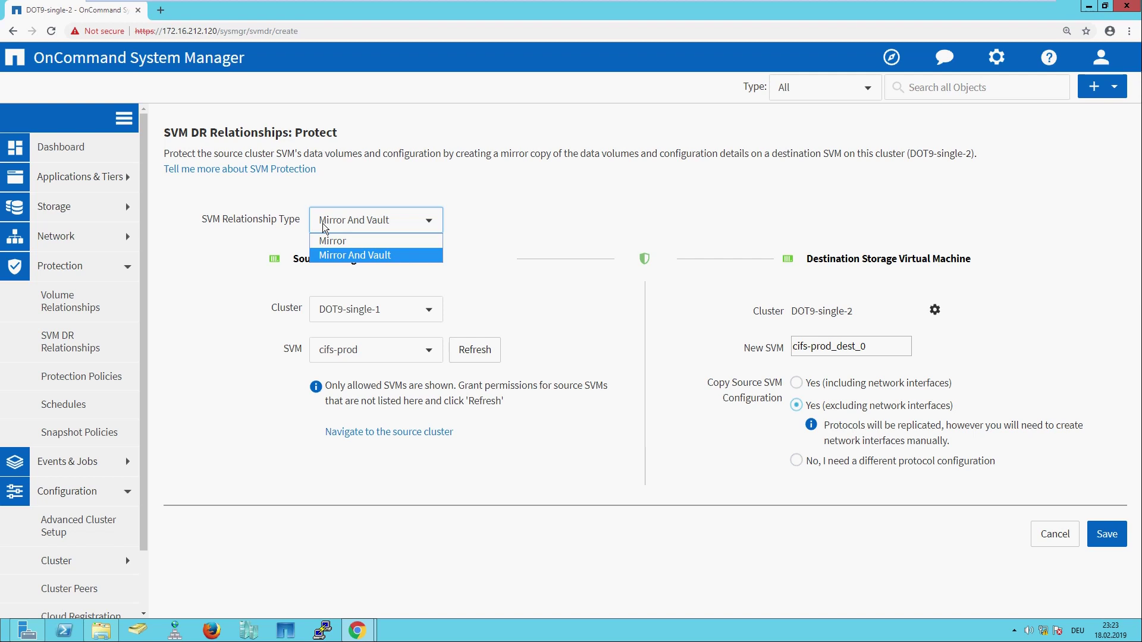
{"action": "left_click", "coordinate": [324, 228]}
{"action": "left_click", "coordinate": [331, 312]}
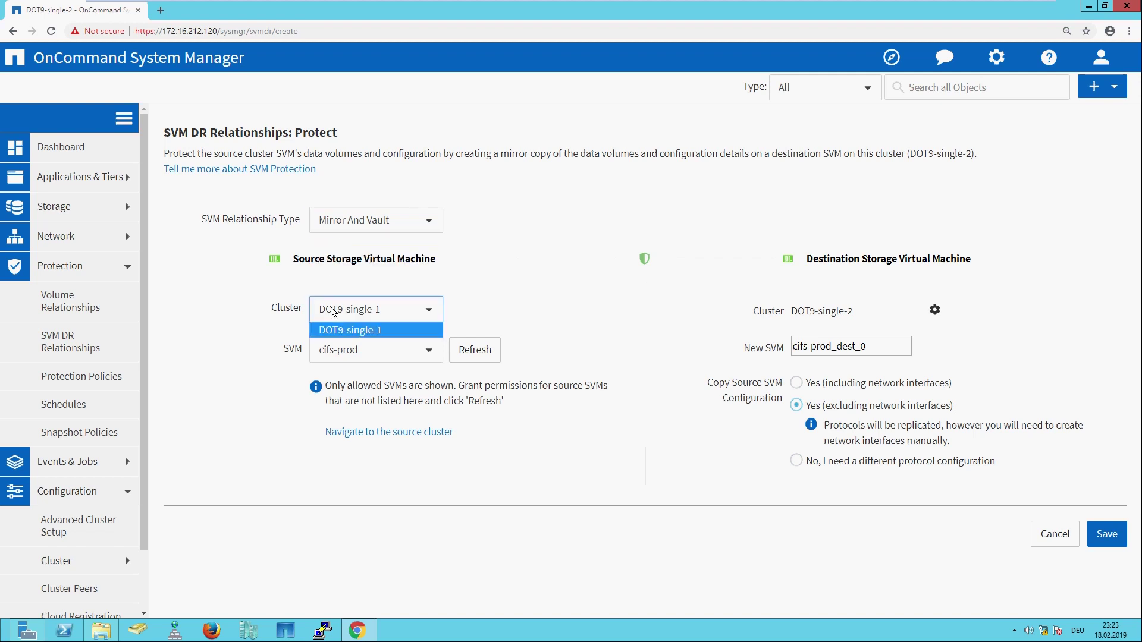
{"action": "left_click", "coordinate": [332, 313]}
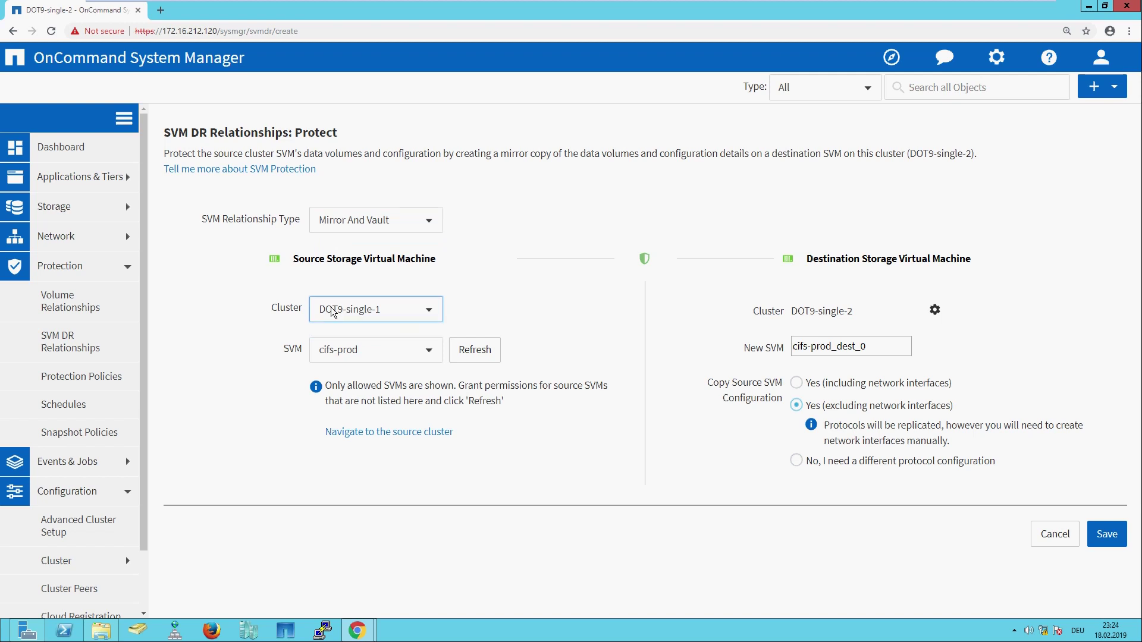
{"action": "left_click", "coordinate": [334, 351]}
{"action": "left_click", "coordinate": [335, 351]}
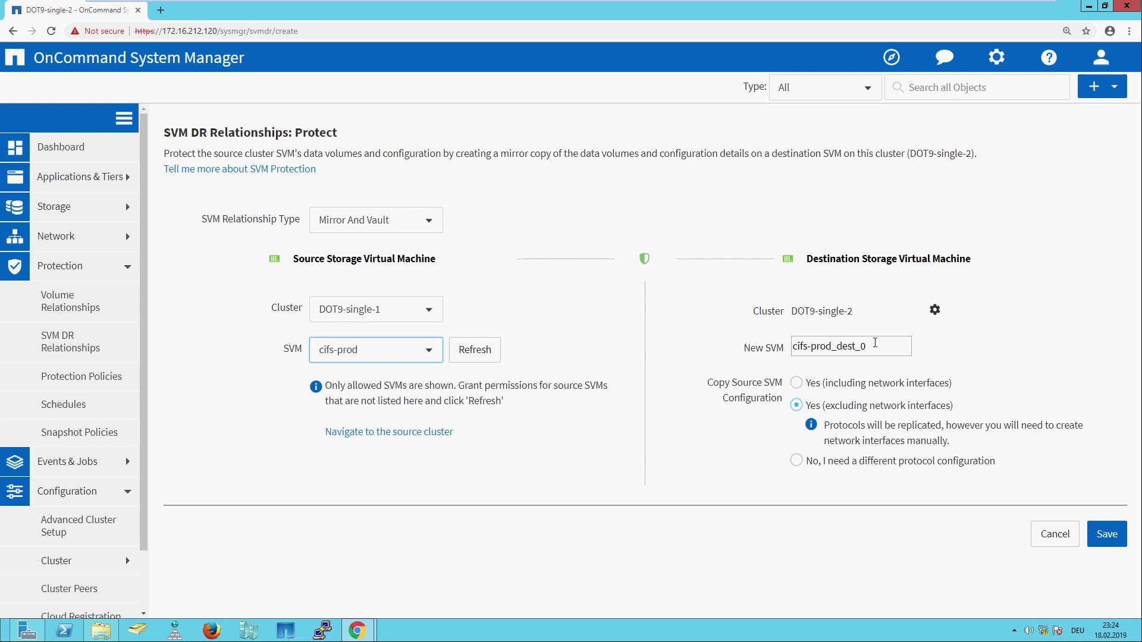
Name the destination SVM cifs-dr, copy the source configuration including network interfaces, and save the SVM DR relationship.
{"action": "left_click_drag", "start_coordinate": [875, 344], "coordinate": [811, 346]}
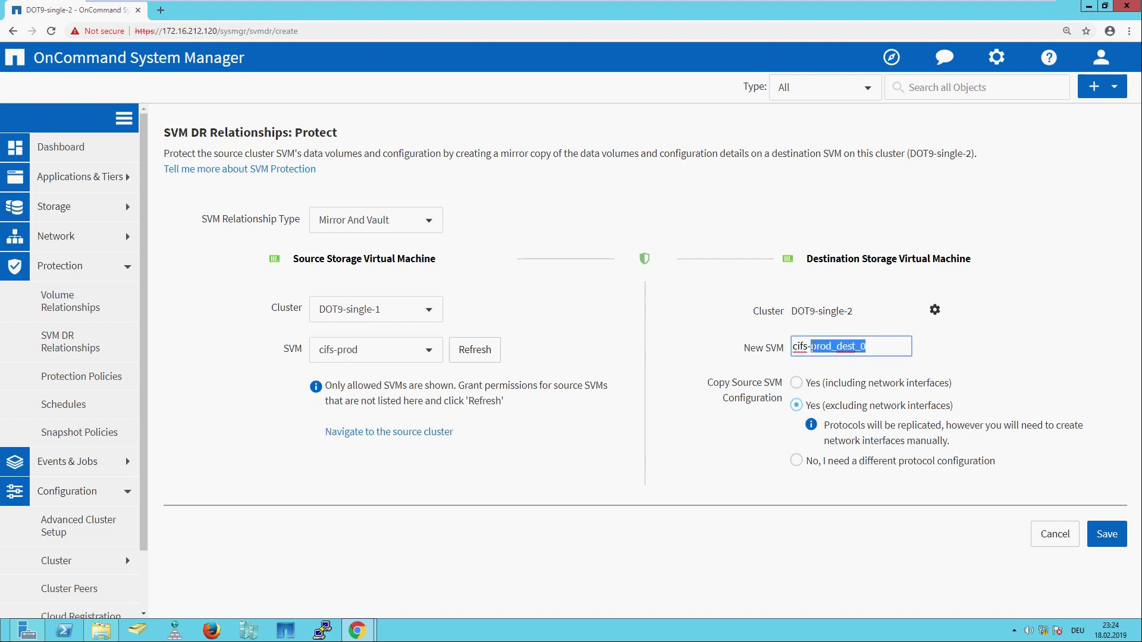
{"action": "type", "text": "dr"}
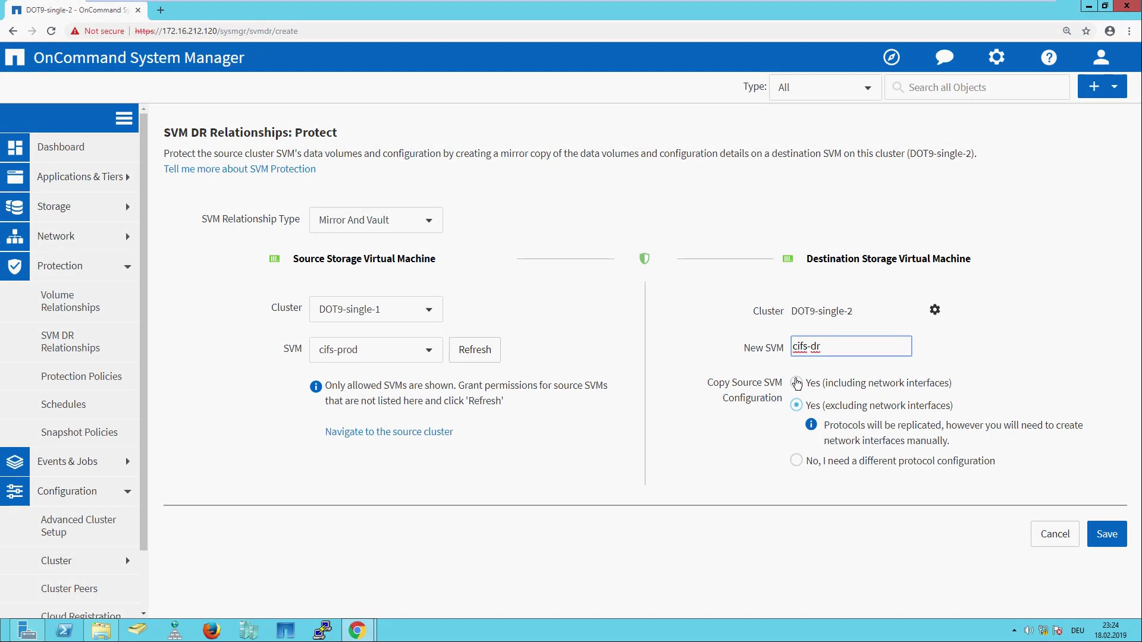
{"action": "left_click", "coordinate": [798, 383]}
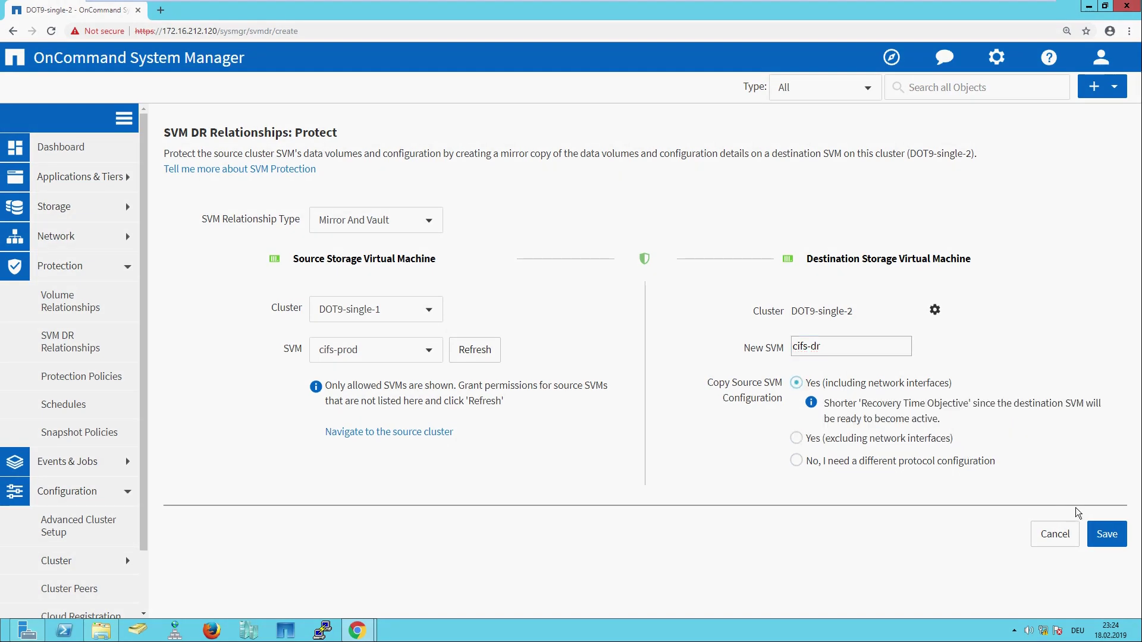
{"action": "left_click", "coordinate": [1104, 537]}
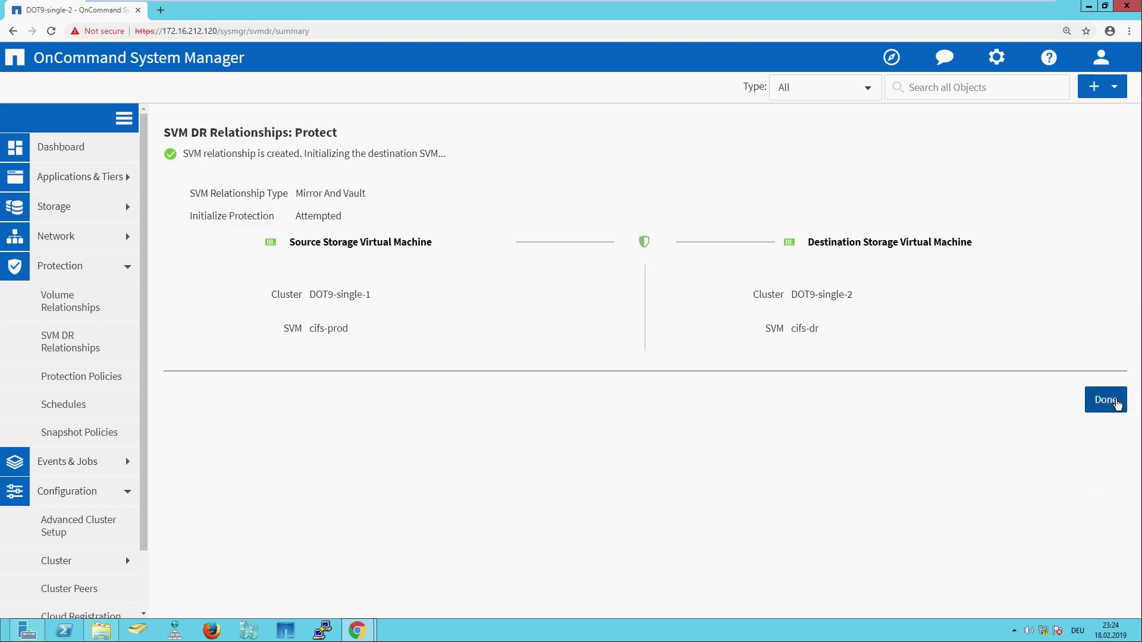
{"action": "left_click", "coordinate": [1117, 403]}
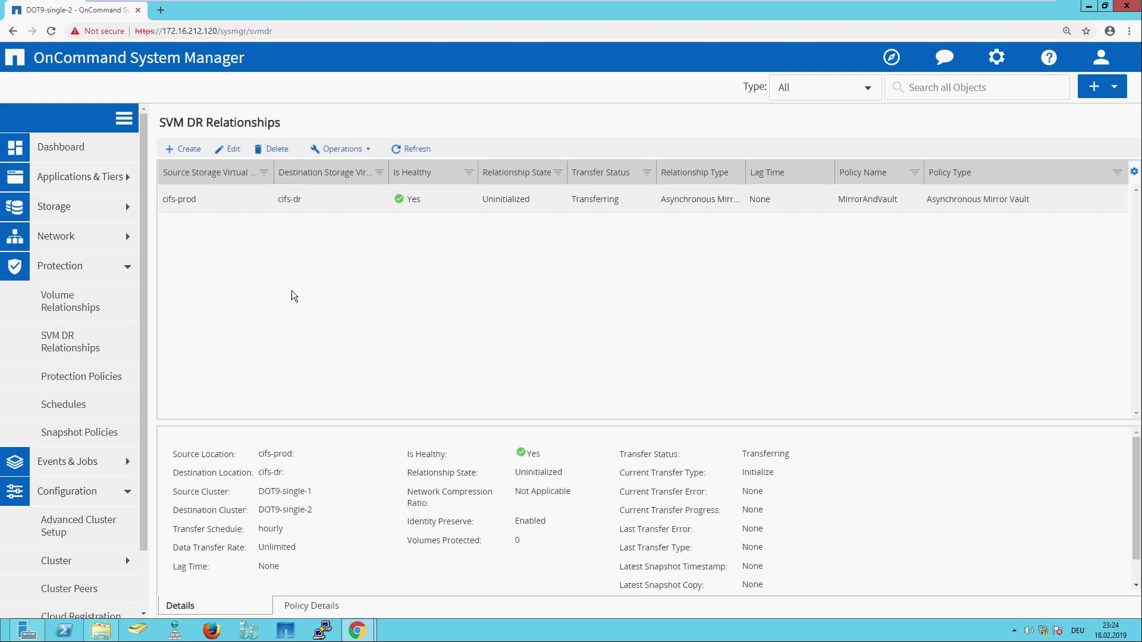
Inspect the SVMs on DOT9-single-2 and refresh the cifs-prod to cifs-dr relationship to follow its transfer status and available operations.
{"action": "left_click", "coordinate": [97, 213]}
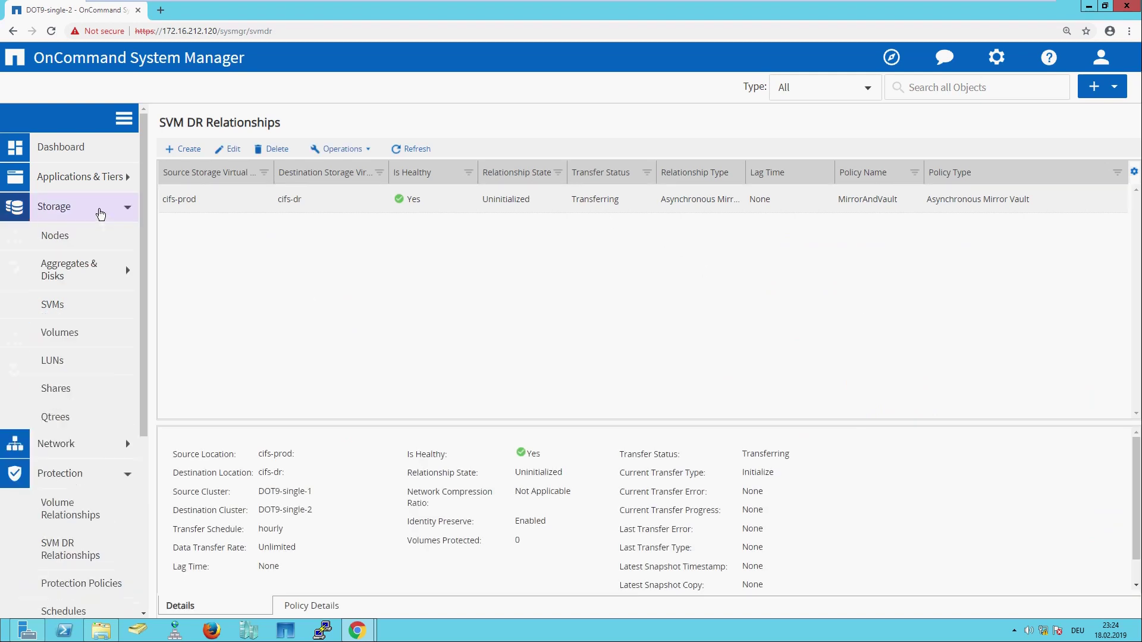
{"action": "left_click", "coordinate": [74, 310]}
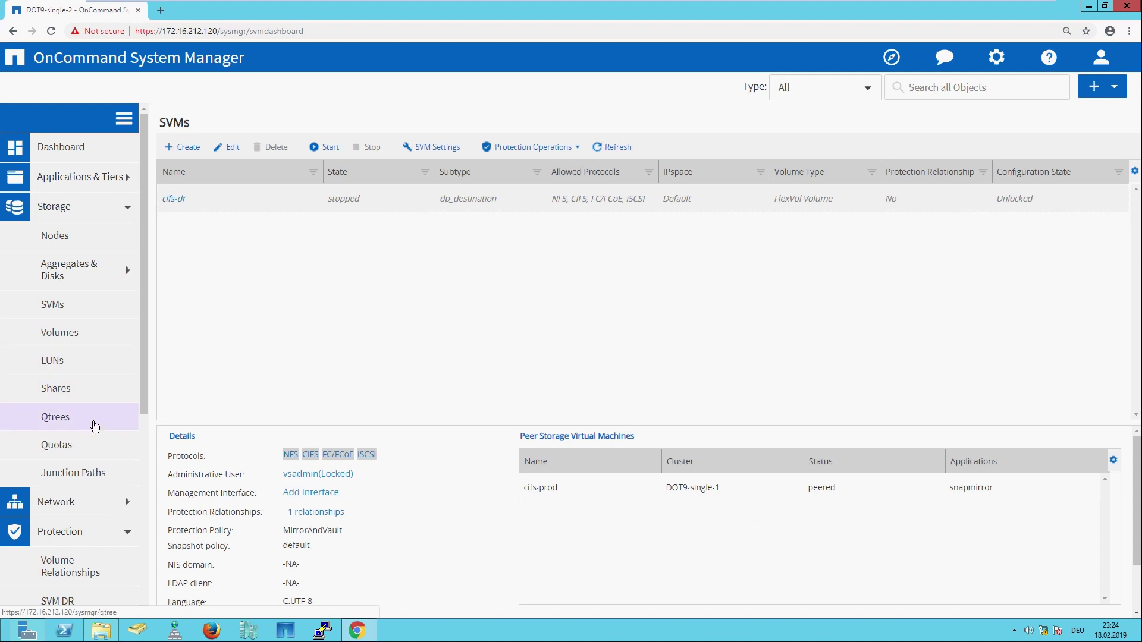
{"action": "left_click", "coordinate": [72, 597]}
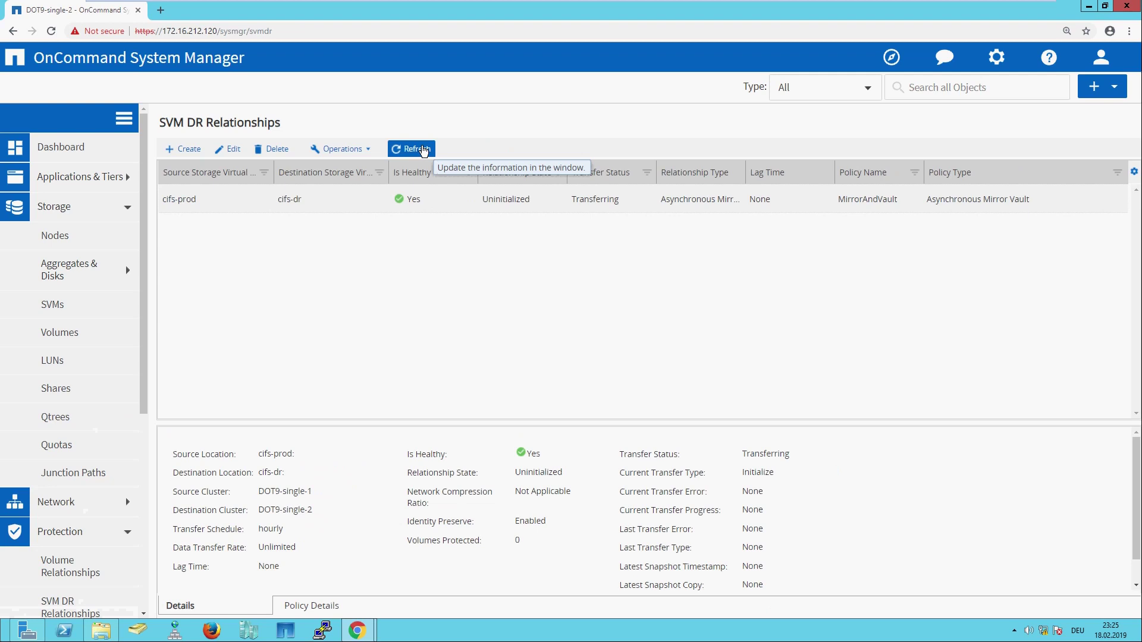
{"action": "left_click", "coordinate": [425, 151]}
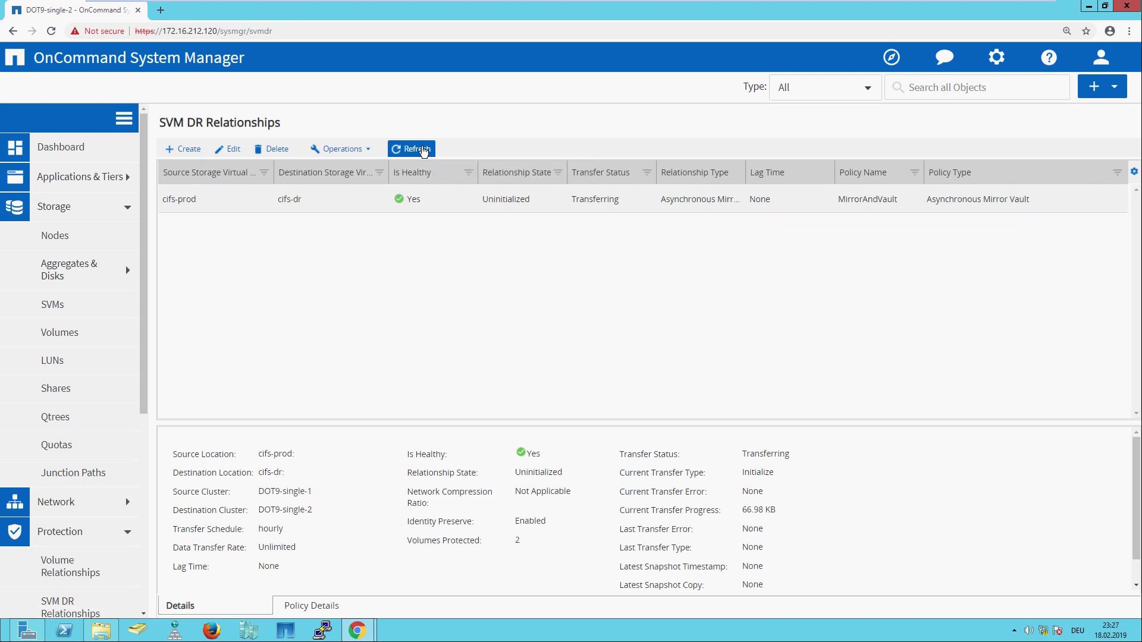
{"action": "left_click", "coordinate": [425, 151]}
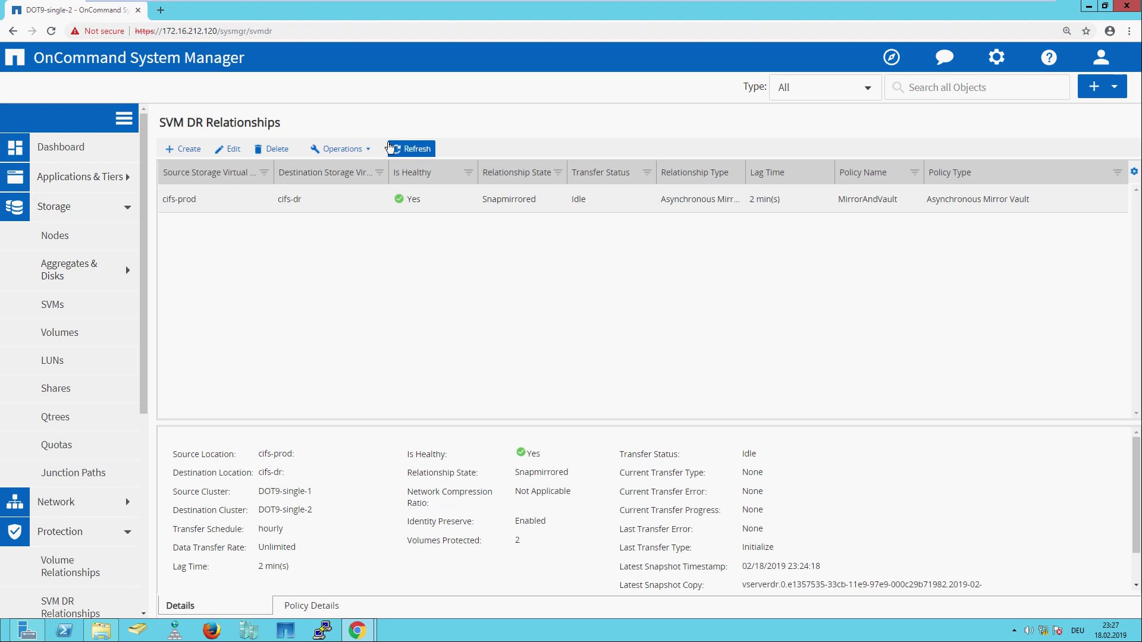
{"action": "left_click", "coordinate": [367, 149]}
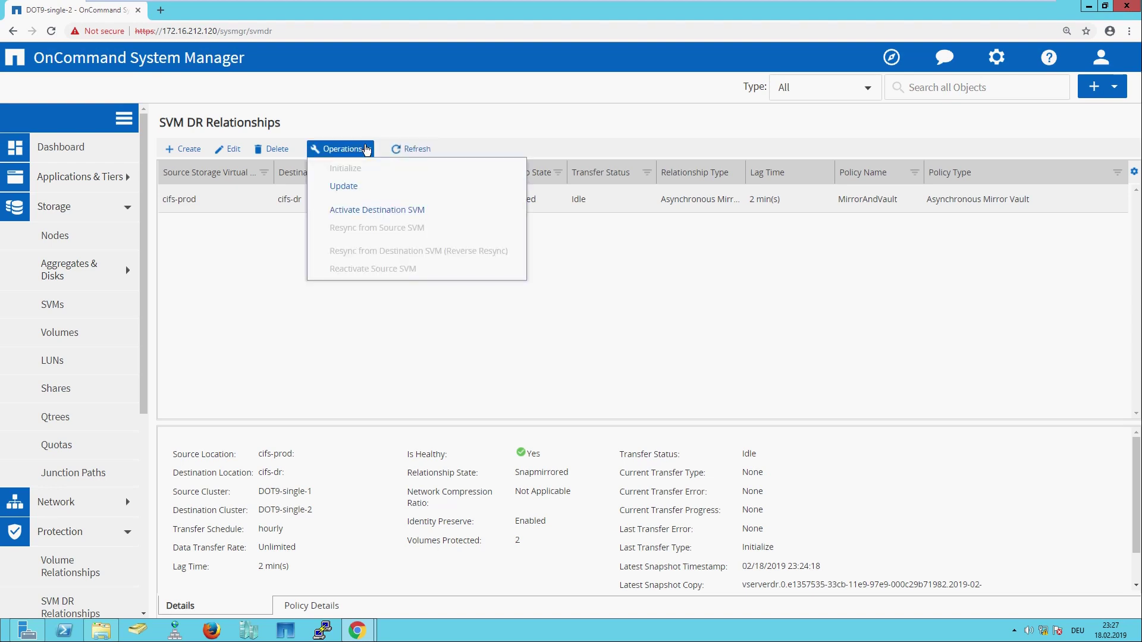
Open the SVM list on DOT9-single-1 alongside the DOT9-single-2 window and select the SVM cifs-prod.
{"action": "left_click", "coordinate": [1106, 7]}
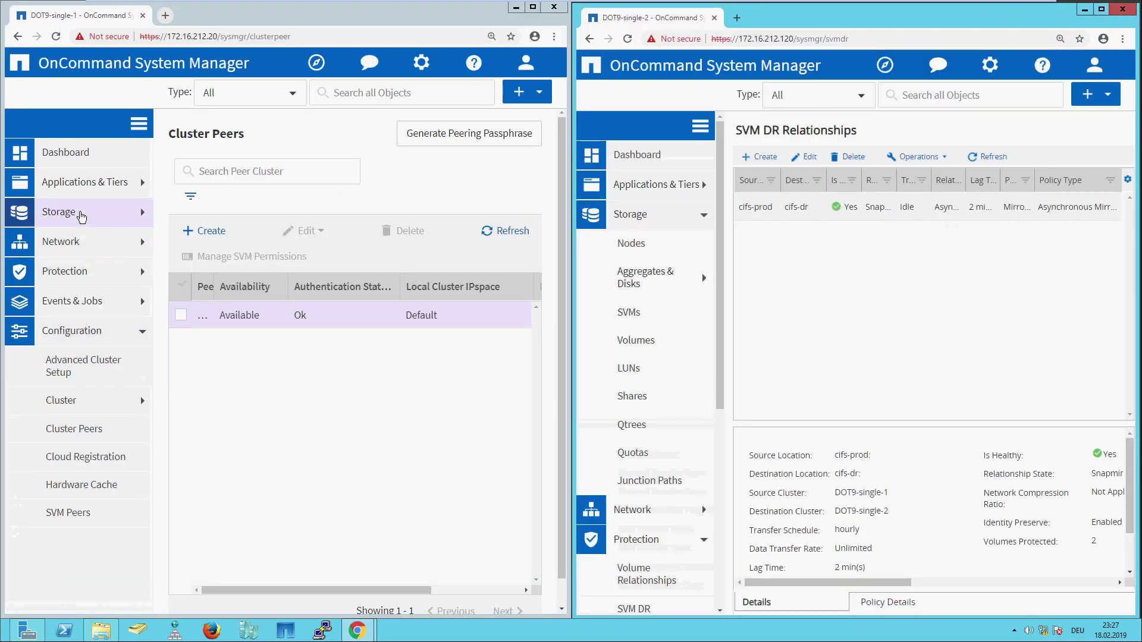
{"action": "left_click", "coordinate": [81, 215]}
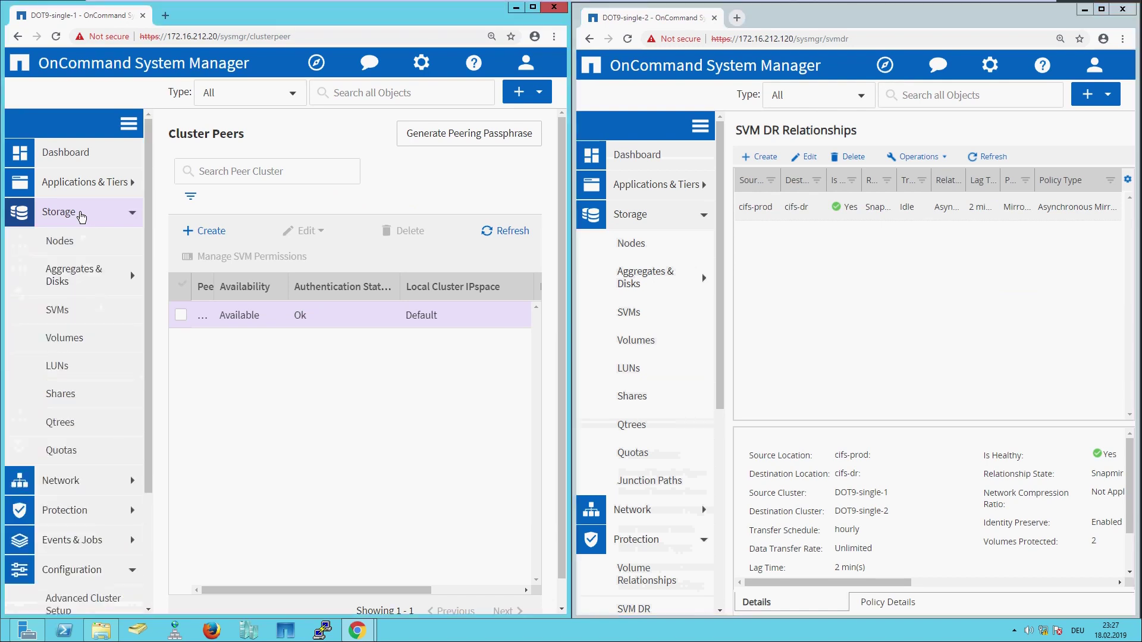
{"action": "left_click", "coordinate": [63, 312]}
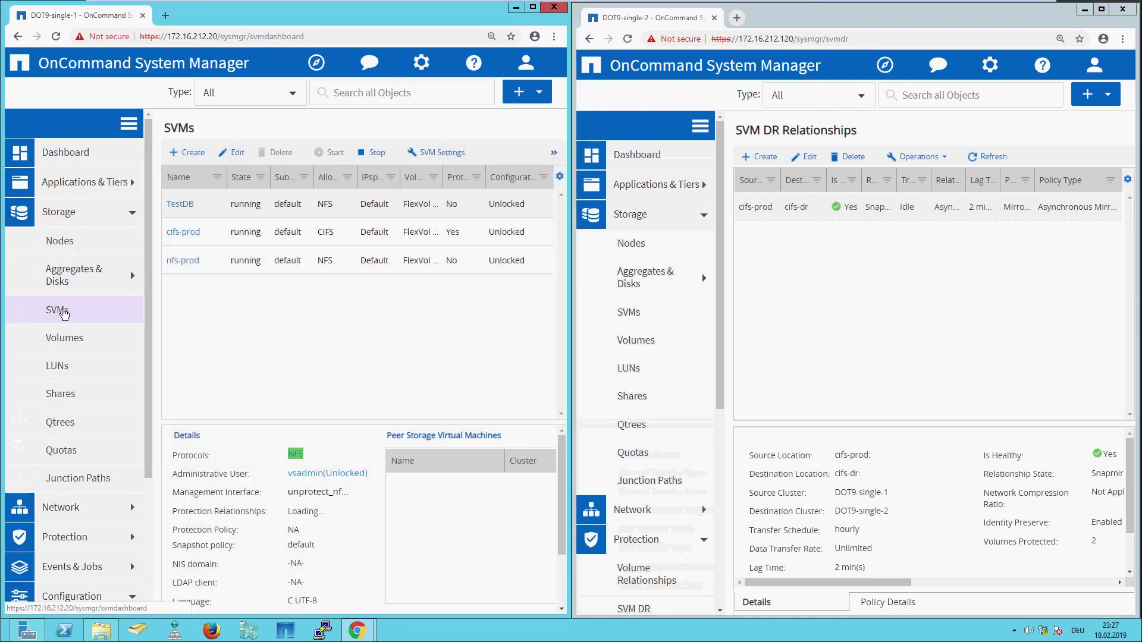
{"action": "left_click", "coordinate": [231, 241]}
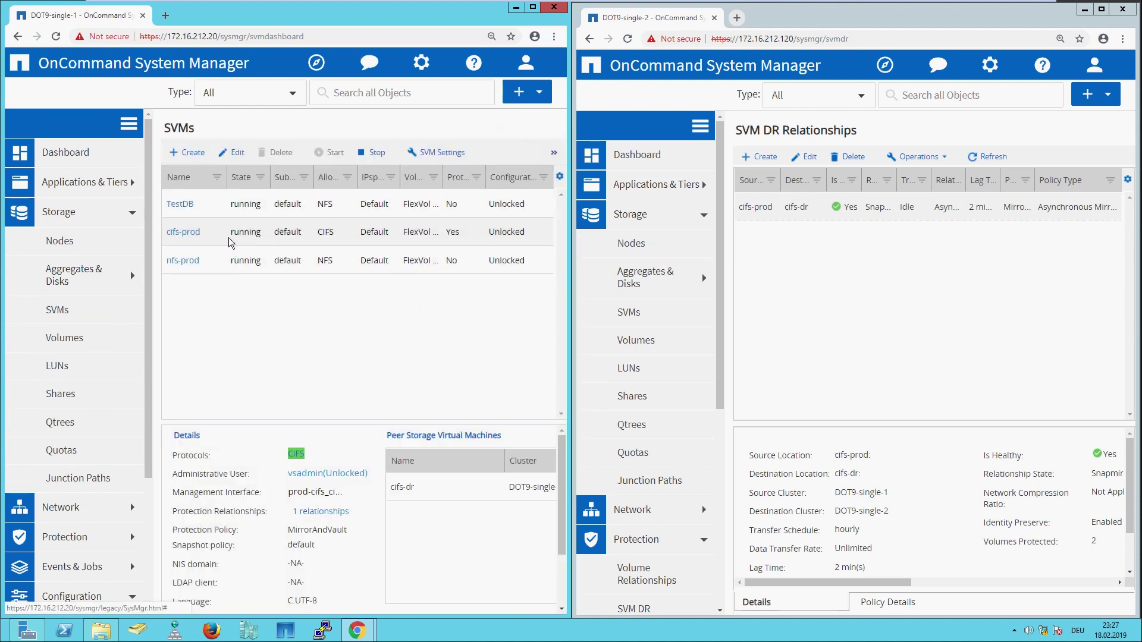
Switch to File Explorer and create a folder with the default name in the share \\172.16.212.25\Abteilung1.
{"action": "left_click", "coordinate": [100, 630]}
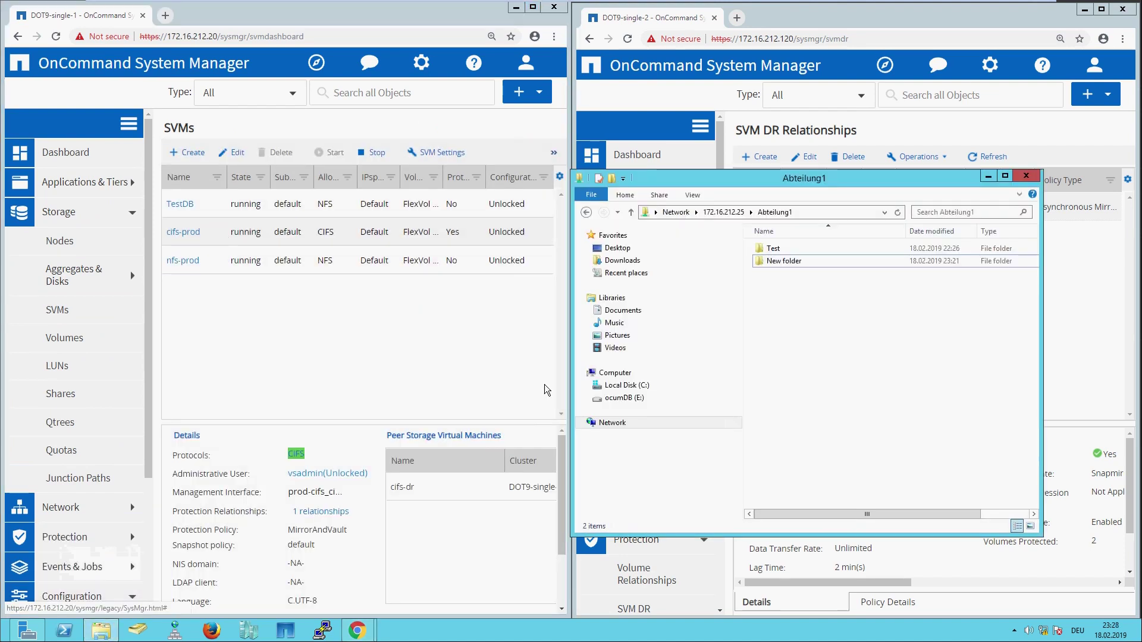
{"action": "right_click", "coordinate": [810, 294]}
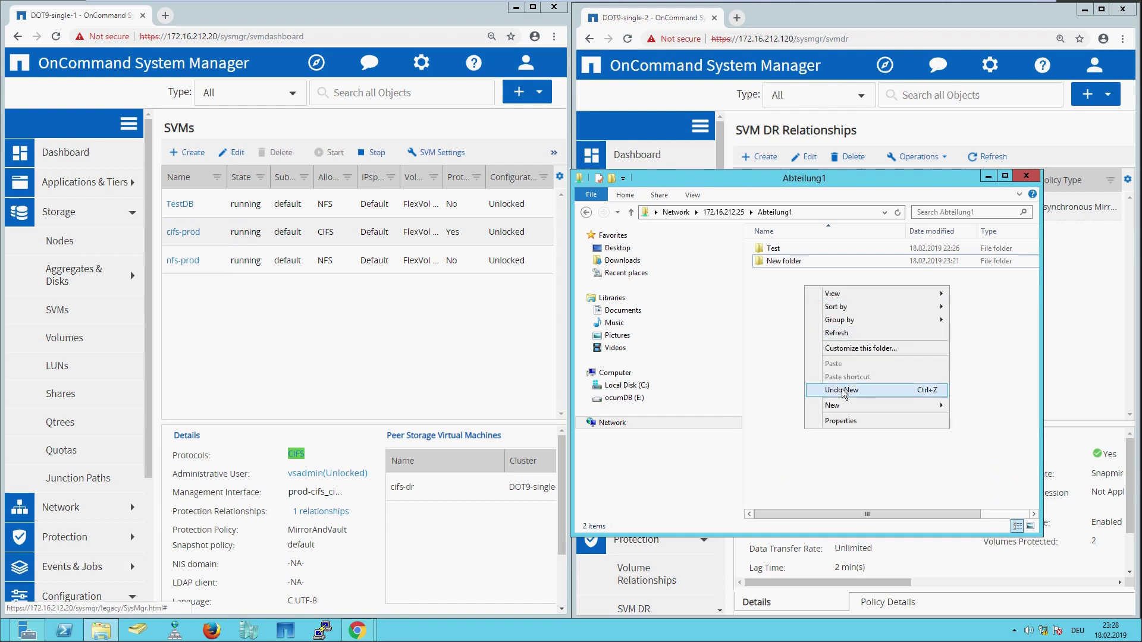
{"action": "mouse_move", "coordinate": [843, 406]}
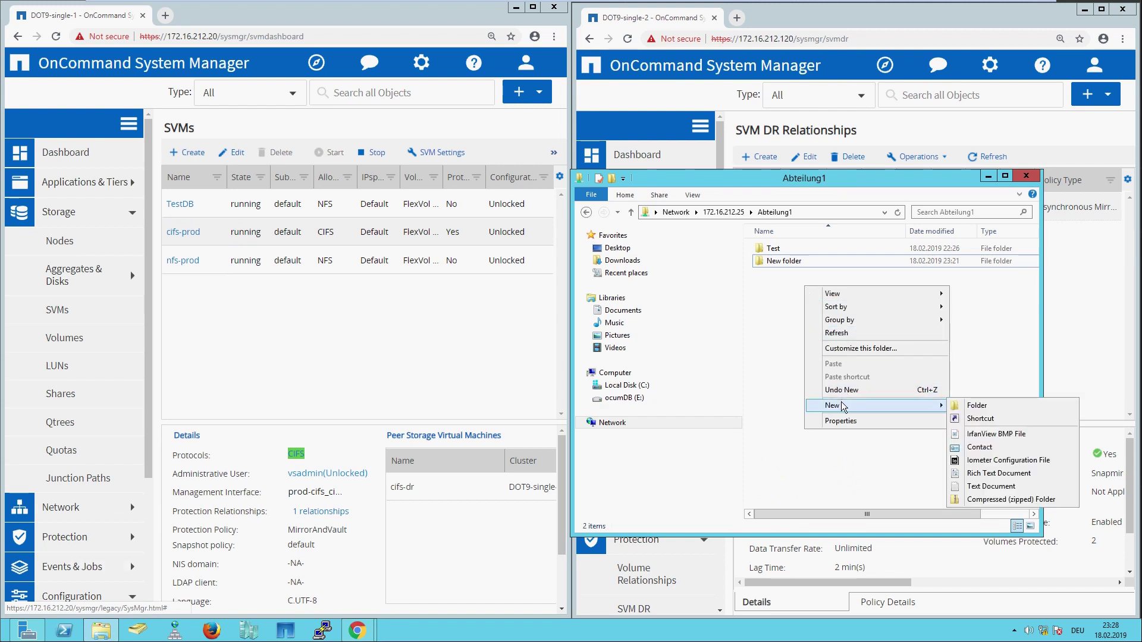
{"action": "left_click", "coordinate": [976, 406]}
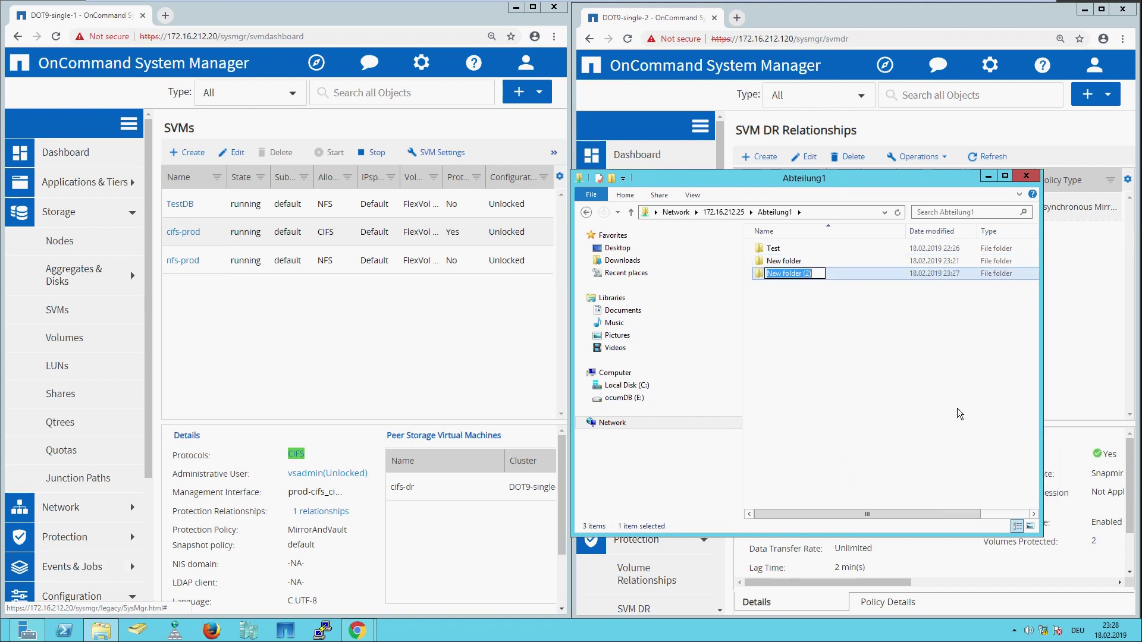
{"action": "left_click", "coordinate": [917, 399]}
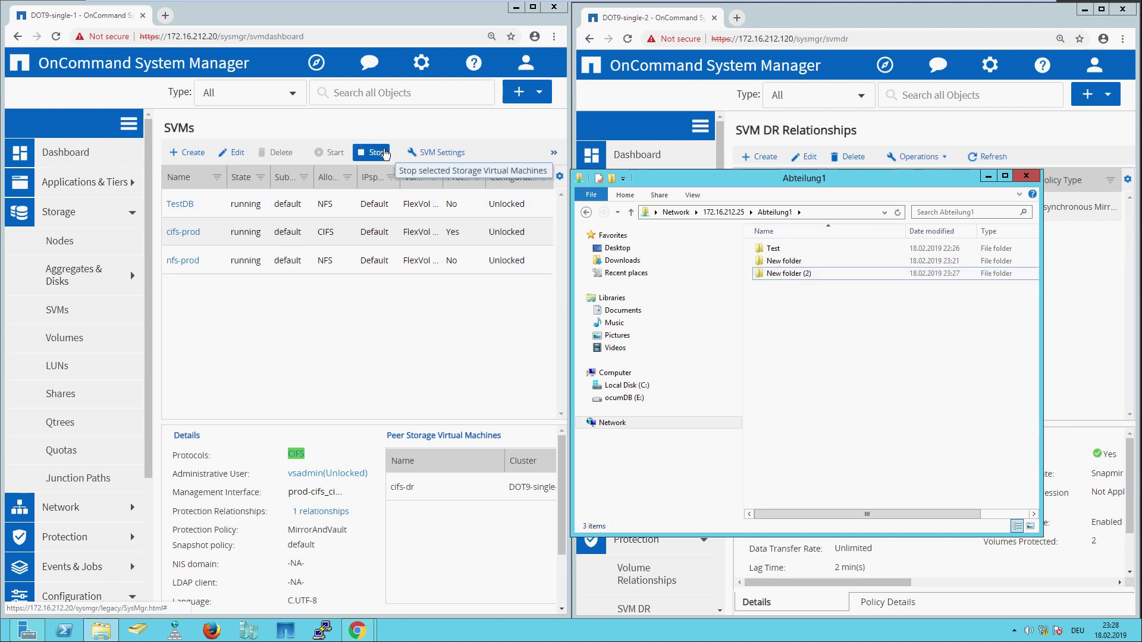
Stop the SVM cifs-prod on DOT9-single-1 and test access to the Abteilung1 share by trying to add a new item.
{"action": "left_click", "coordinate": [385, 154]}
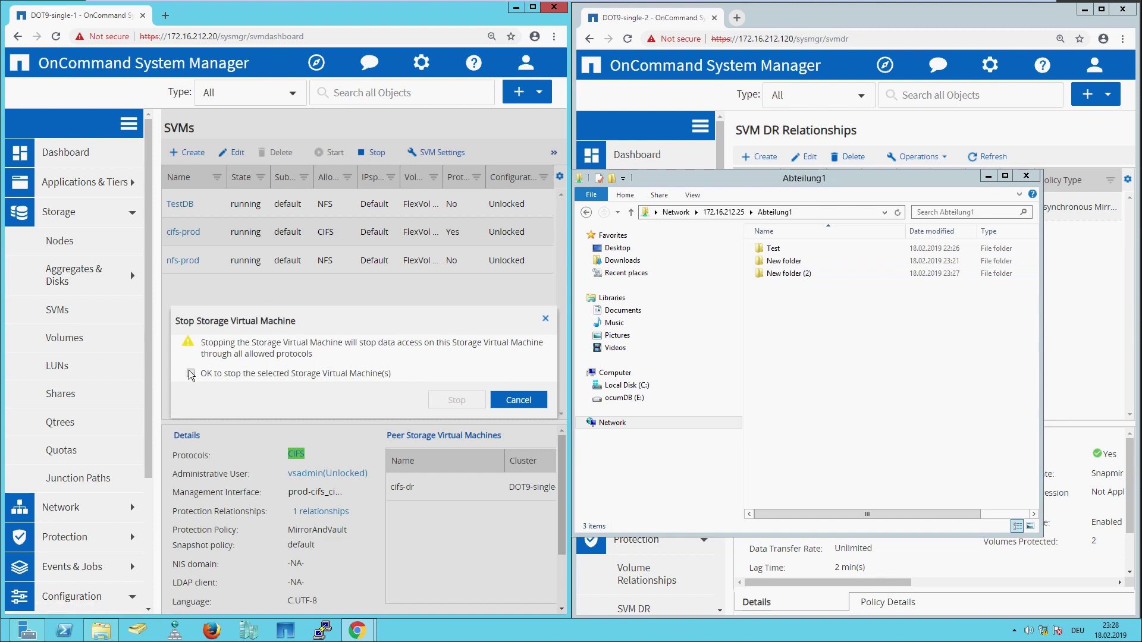
{"action": "left_click", "coordinate": [190, 373]}
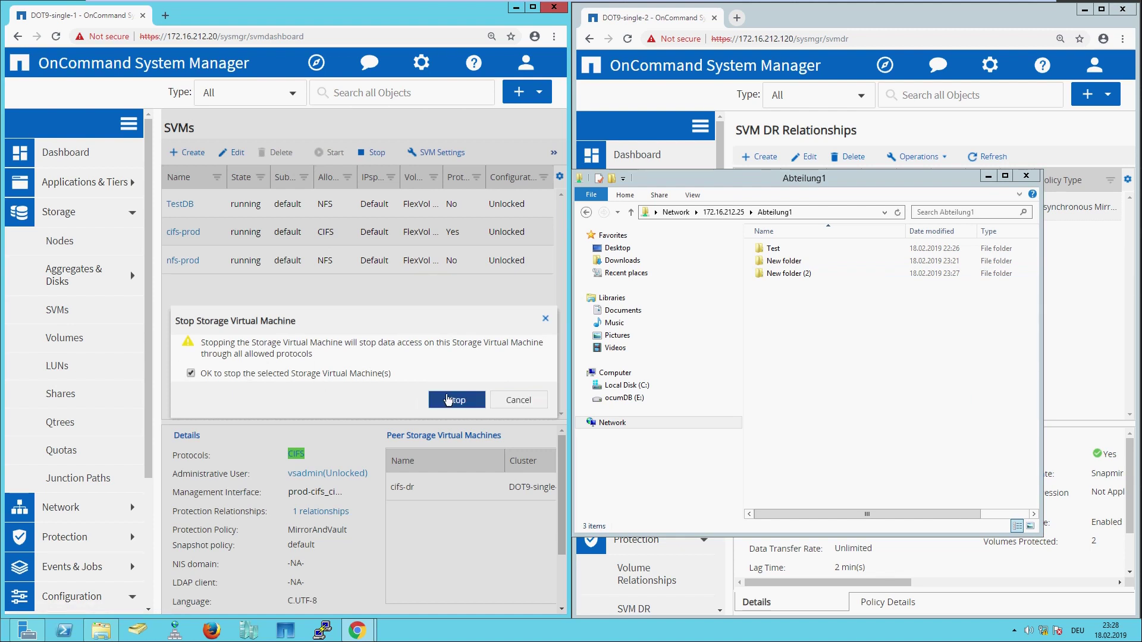
{"action": "left_click", "coordinate": [449, 400]}
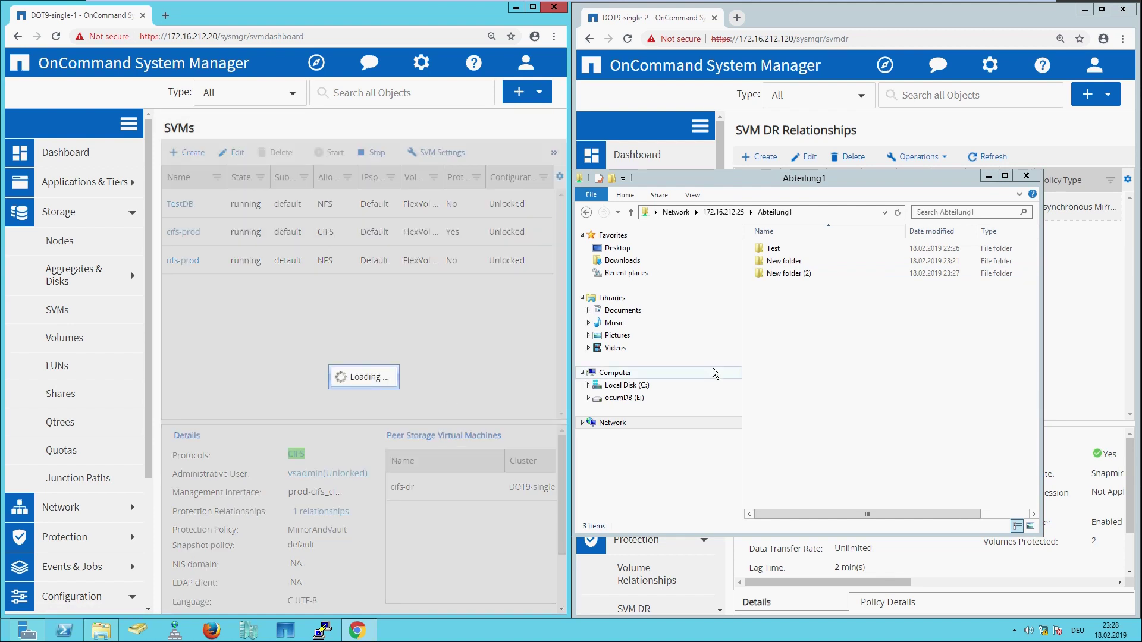
{"action": "right_click", "coordinate": [774, 324]}
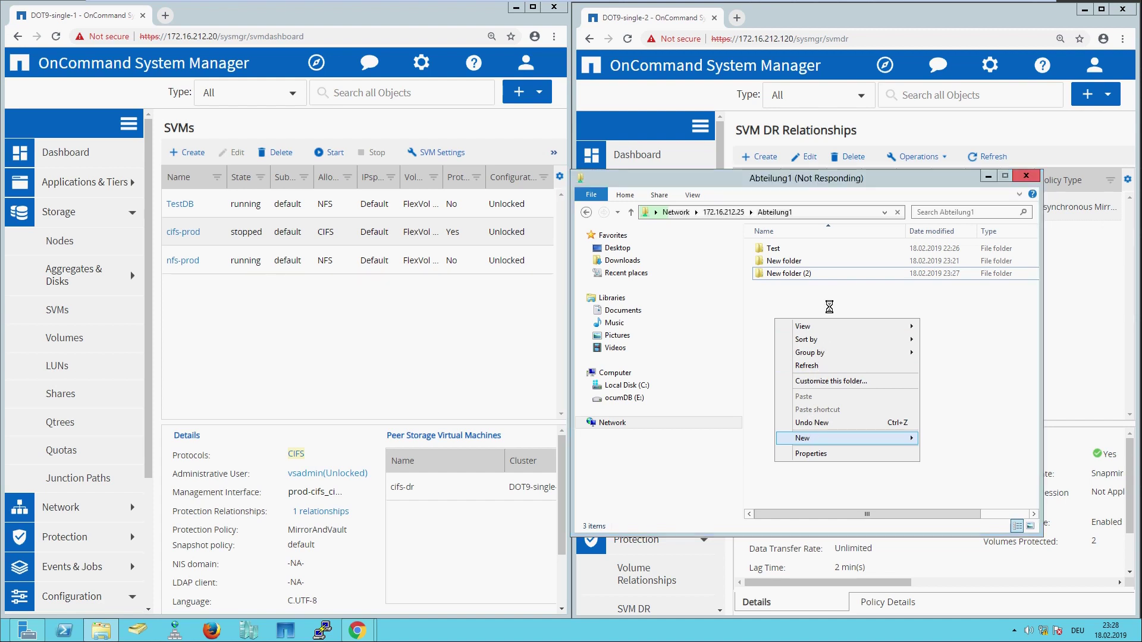
{"action": "left_click", "coordinate": [988, 177]}
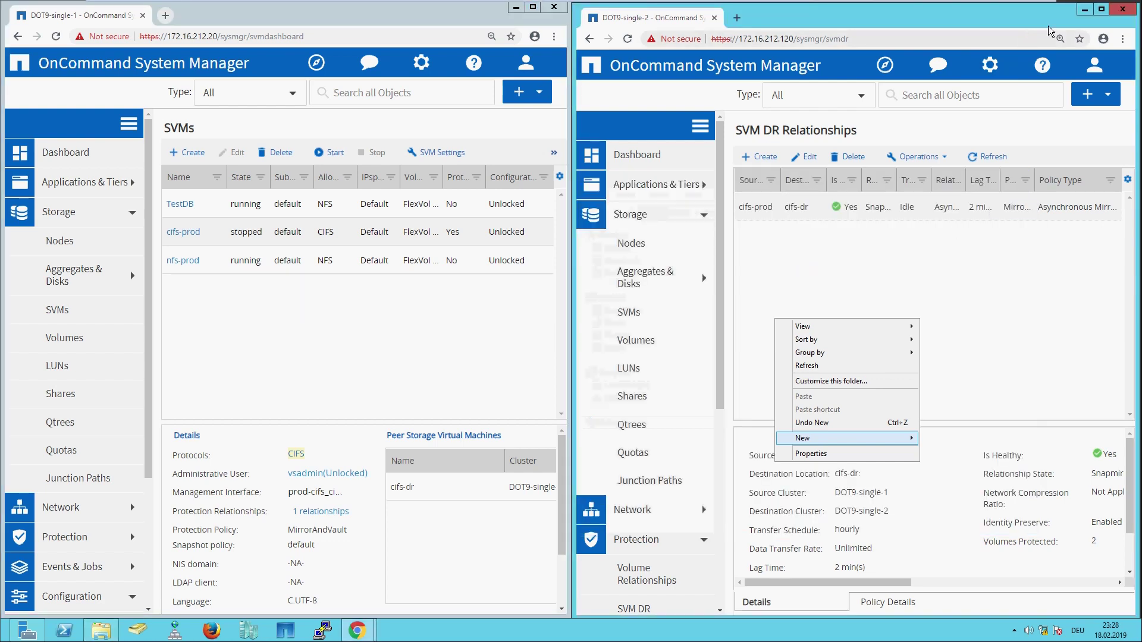
Run an update transfer of the cifs-prod to cifs-dr relationship on DOT9-single-2 and refresh its status.
{"action": "left_click", "coordinate": [1102, 10]}
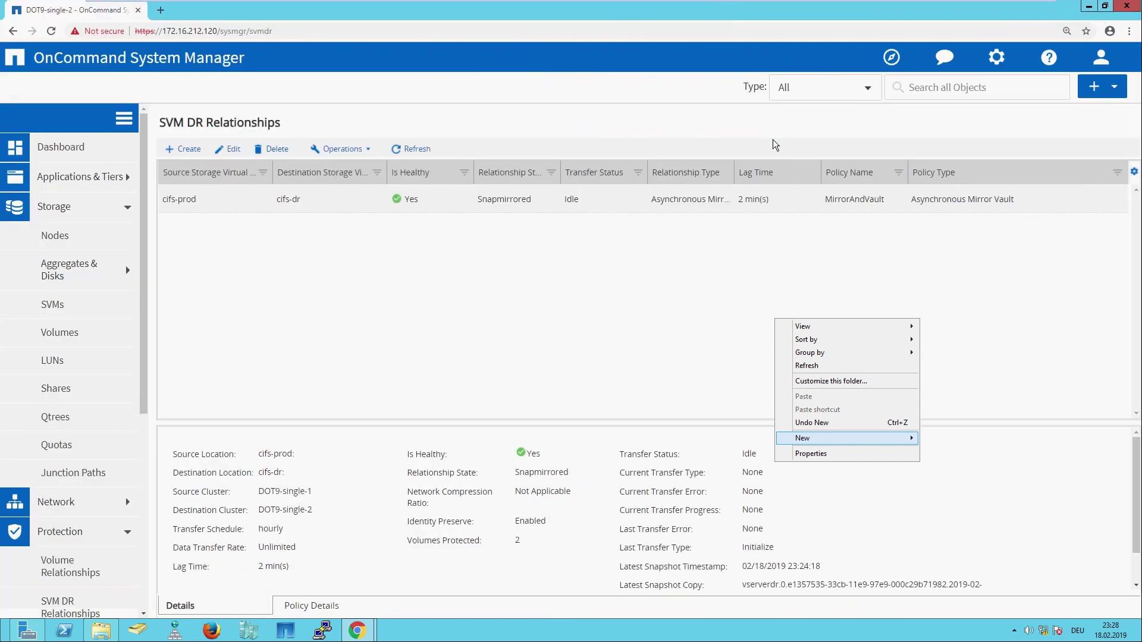
{"action": "left_click", "coordinate": [355, 151]}
{"action": "left_click", "coordinate": [345, 186]}
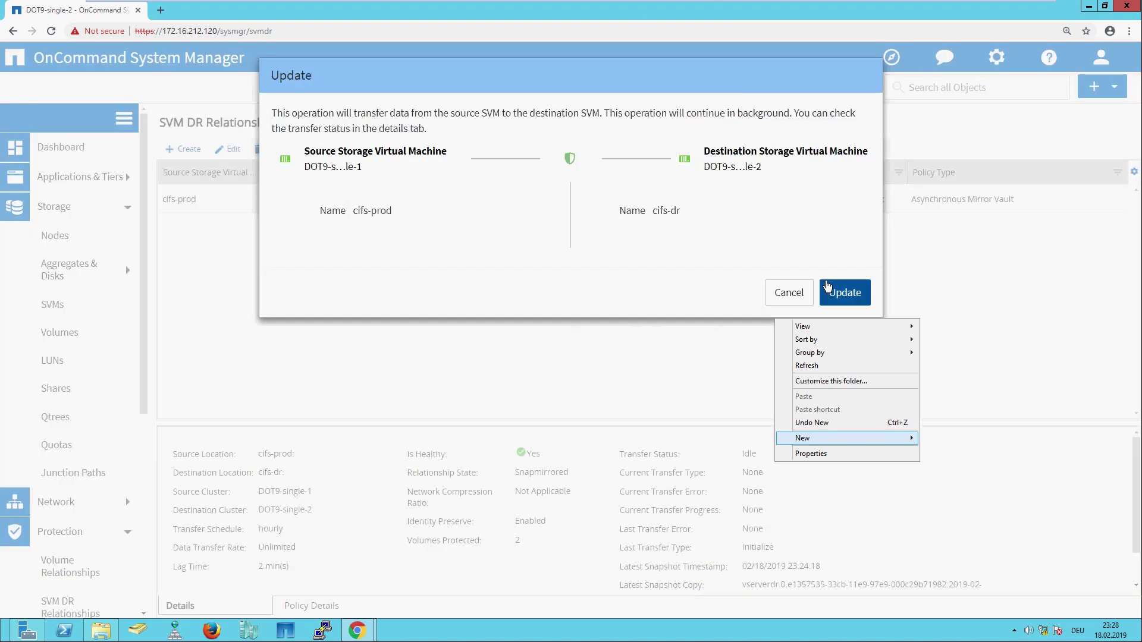
{"action": "left_click", "coordinate": [831, 288]}
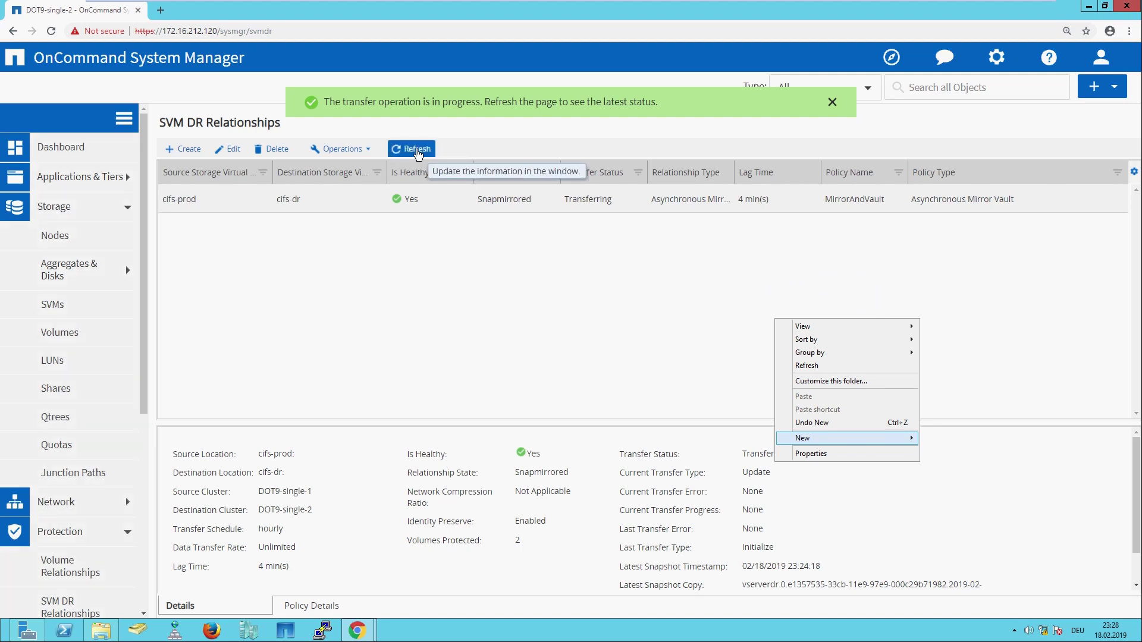
{"action": "left_click", "coordinate": [416, 149]}
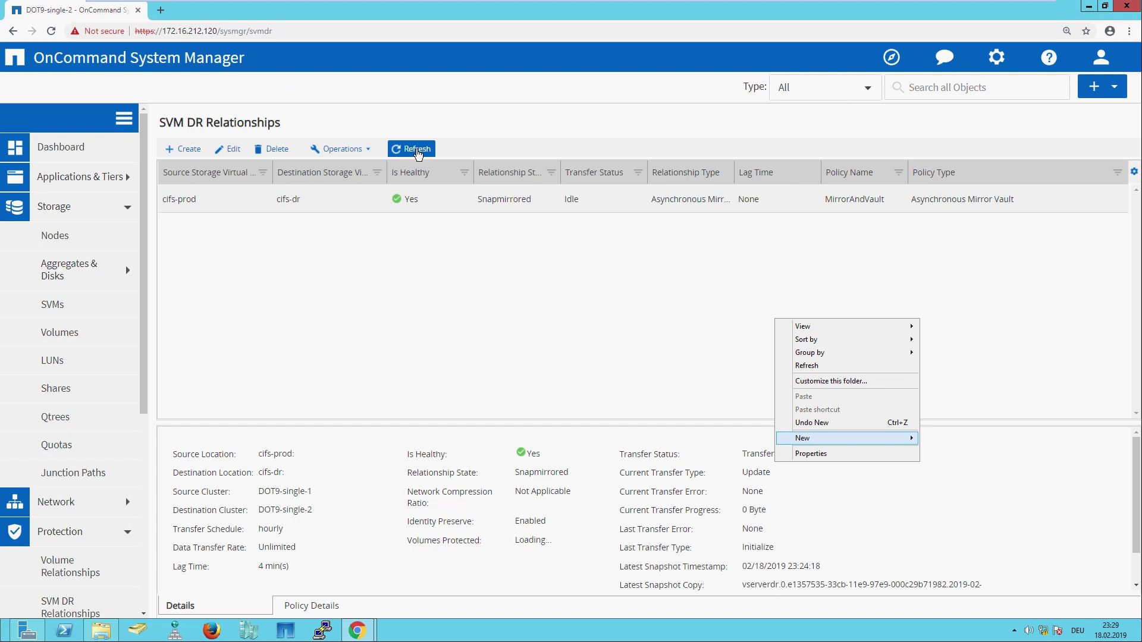
Activate the destination SVM cifs-dr, agreeing to break the relationship, and let the operation run in the background.
{"action": "left_click", "coordinate": [367, 150]}
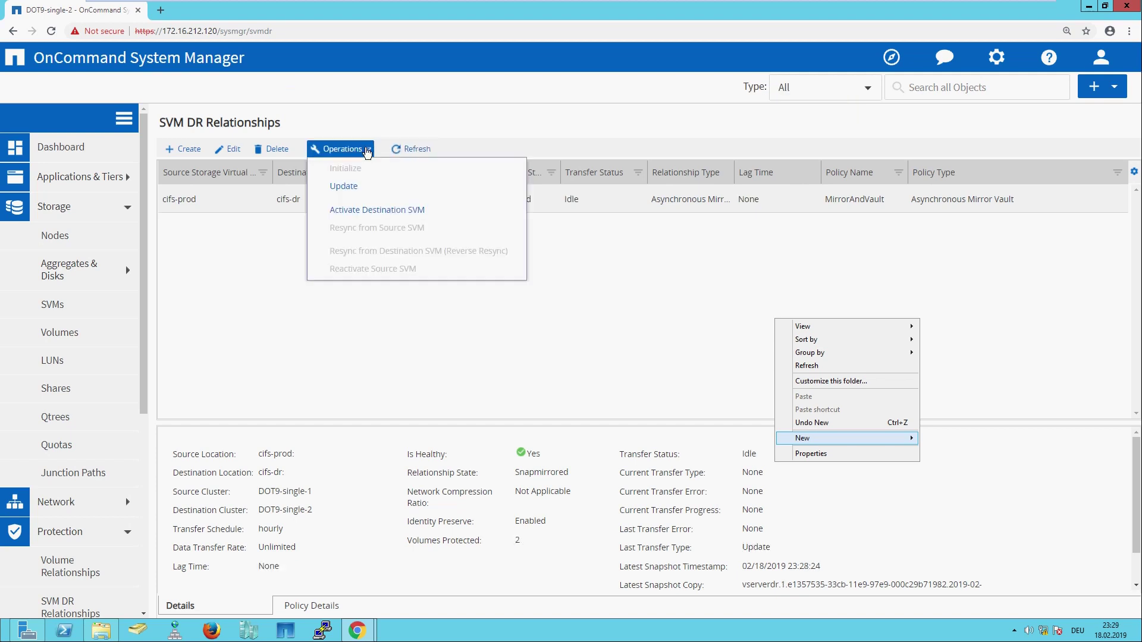
{"action": "left_click", "coordinate": [359, 208]}
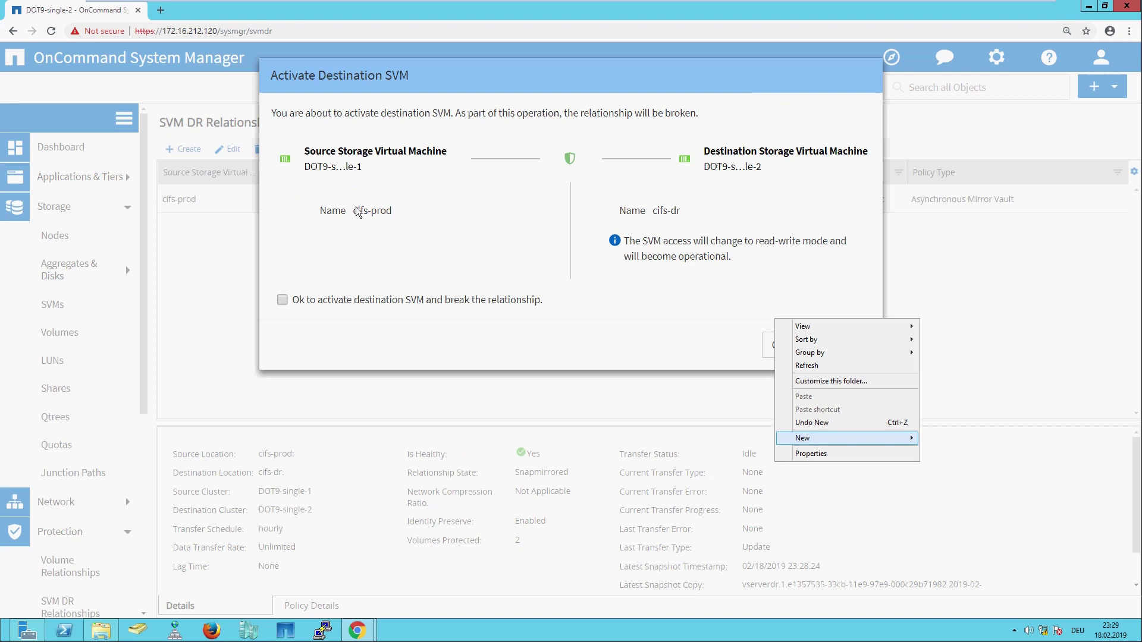
{"action": "left_click", "coordinate": [282, 299]}
{"action": "left_click", "coordinate": [104, 629]}
{"action": "left_click", "coordinate": [103, 630]}
{"action": "left_click", "coordinate": [872, 446]}
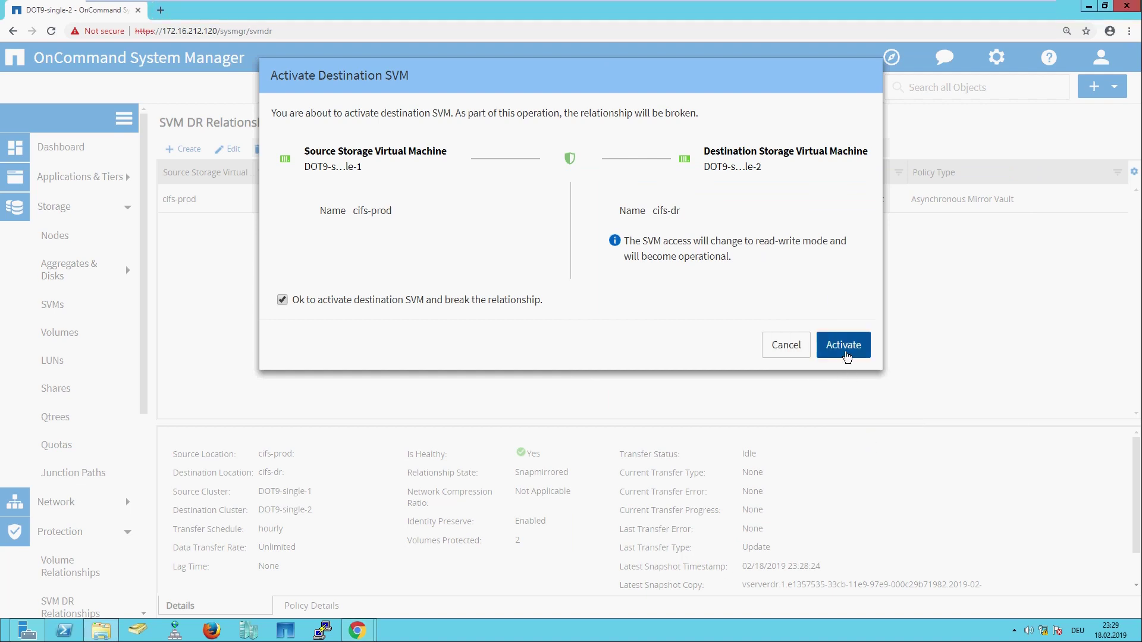
{"action": "left_click", "coordinate": [845, 346]}
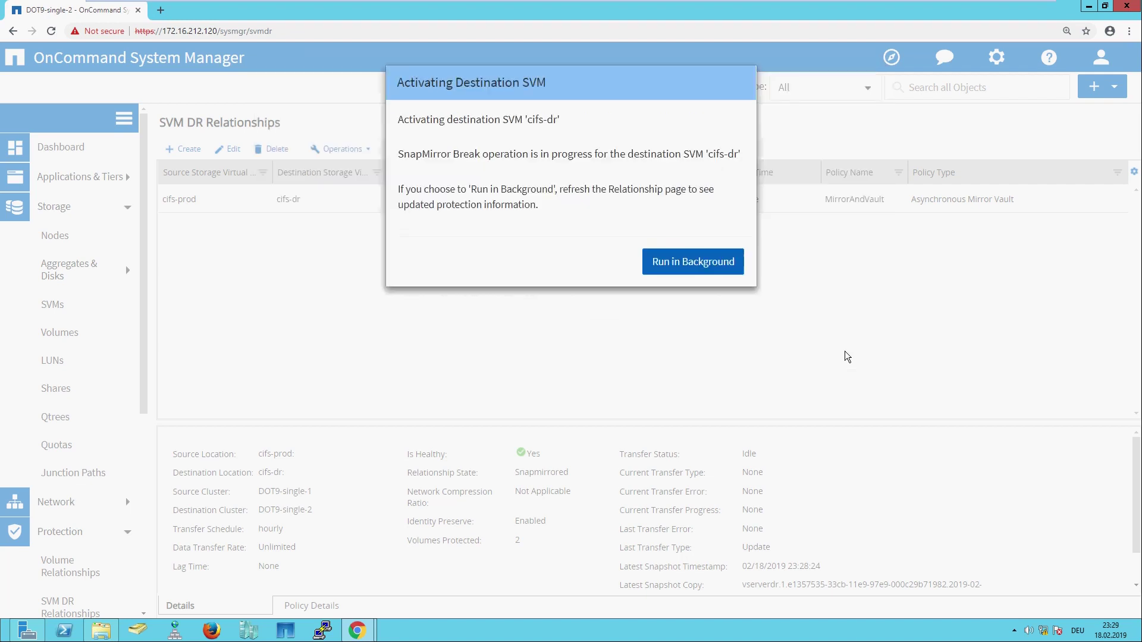
{"action": "left_click", "coordinate": [722, 270]}
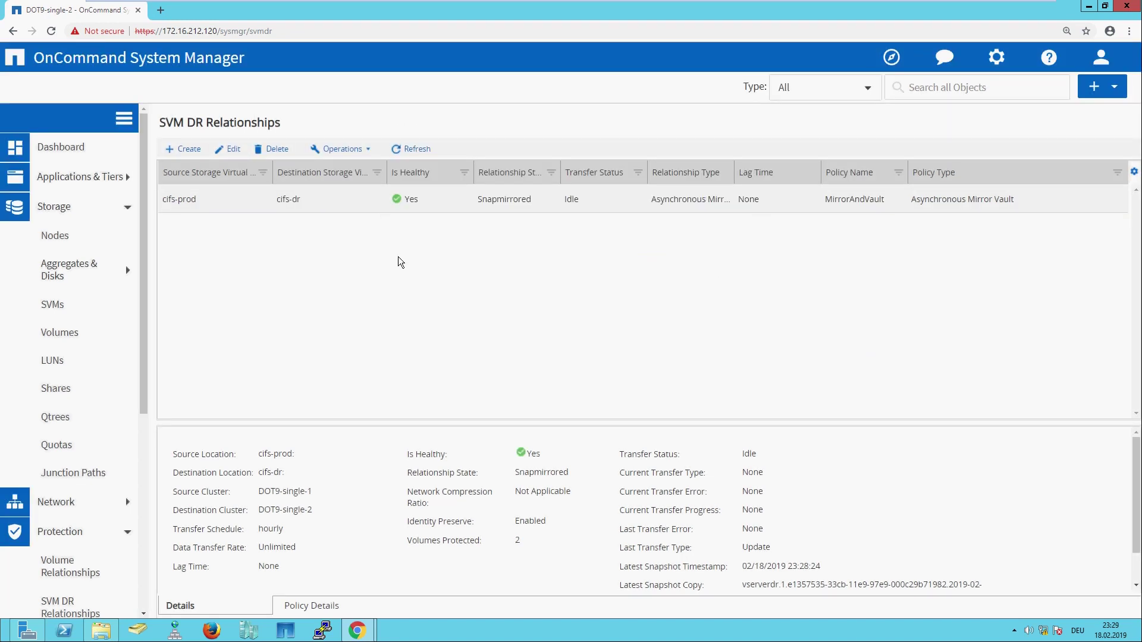
Check the state of SVM cifs-dr and its CIFS shares on DOT9-single-2, comparing both clusters' SVM lists.
{"action": "left_click", "coordinate": [74, 304]}
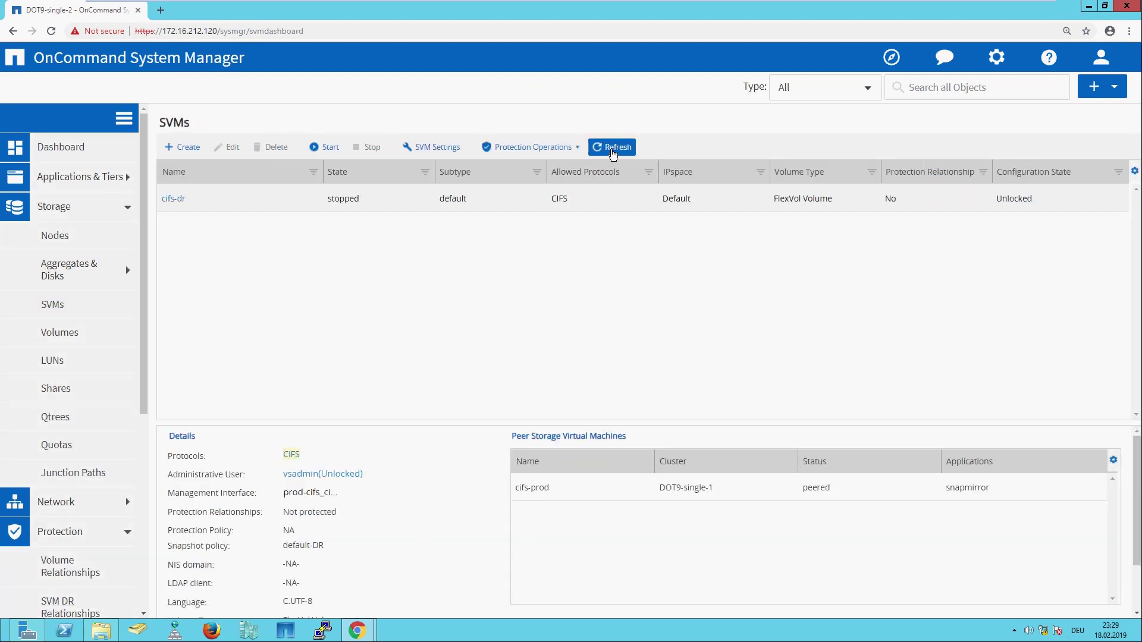
{"action": "left_click", "coordinate": [613, 147]}
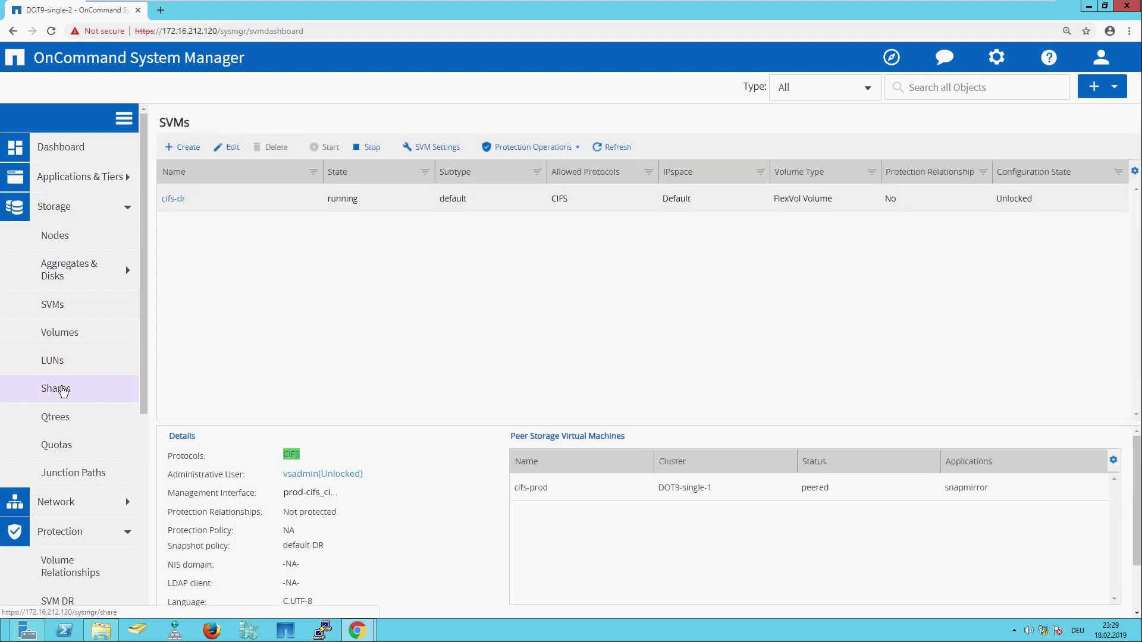
{"action": "left_click", "coordinate": [62, 390]}
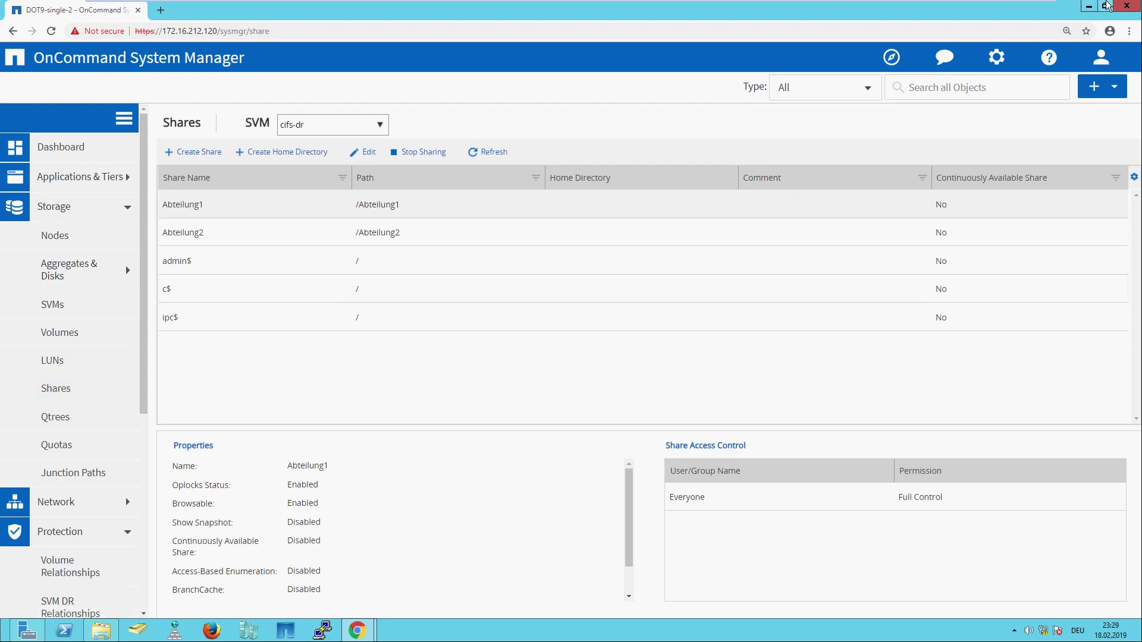
{"action": "left_click", "coordinate": [1107, 6]}
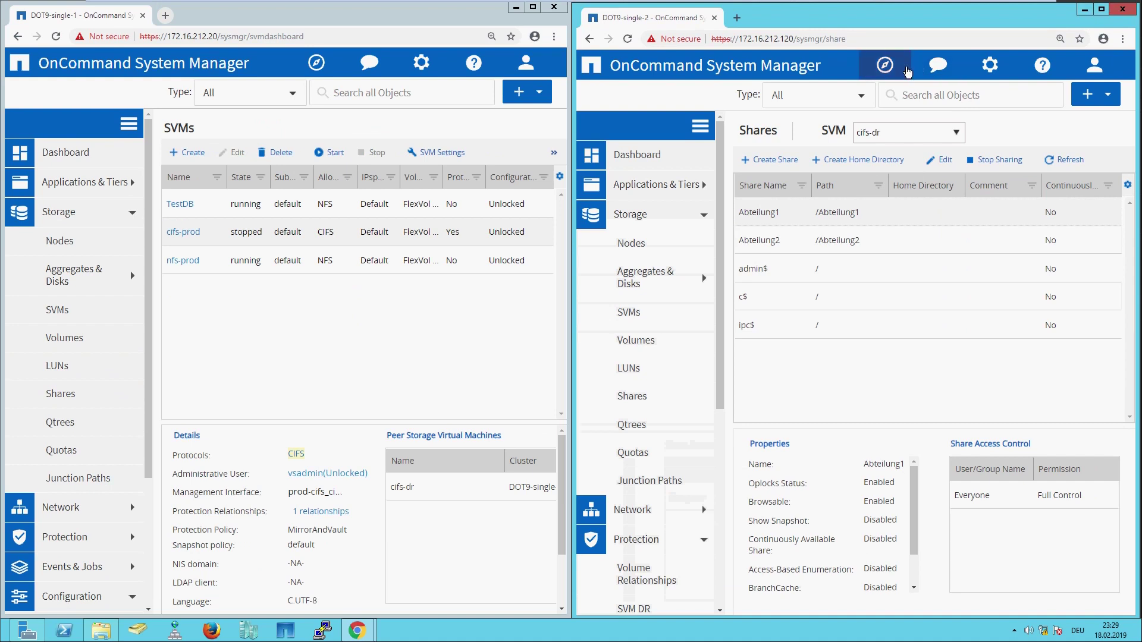
{"action": "left_click", "coordinate": [634, 313]}
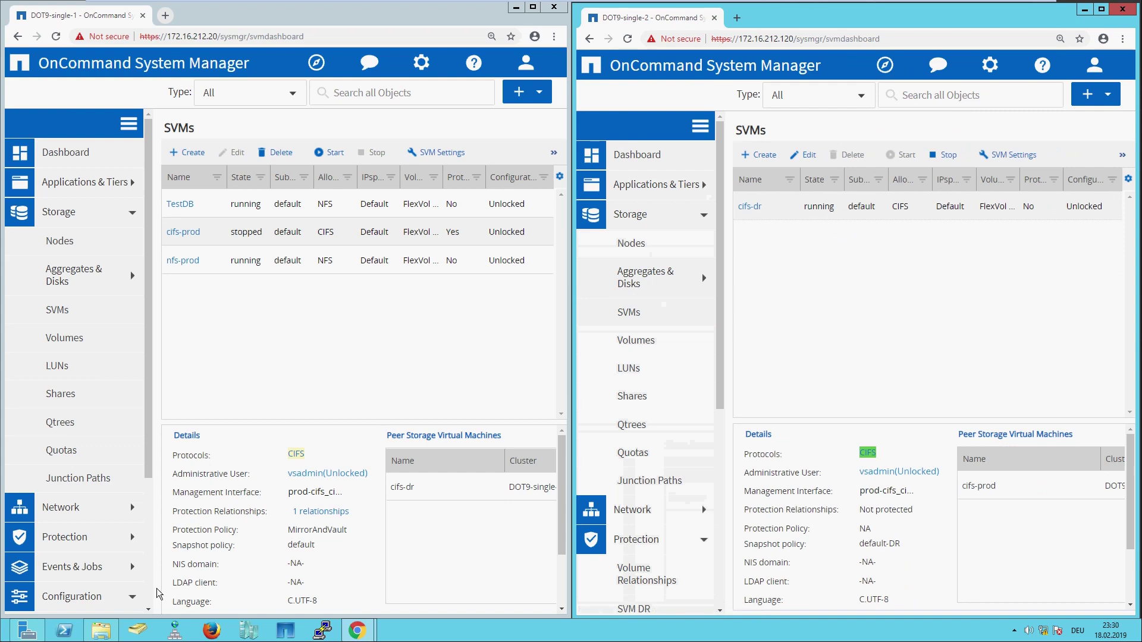
Switch to File Explorer, move its window over the DOT9-single-1 view, and reopen the share \\172.16.212.25\Abteilung1.
{"action": "left_click", "coordinate": [101, 631]}
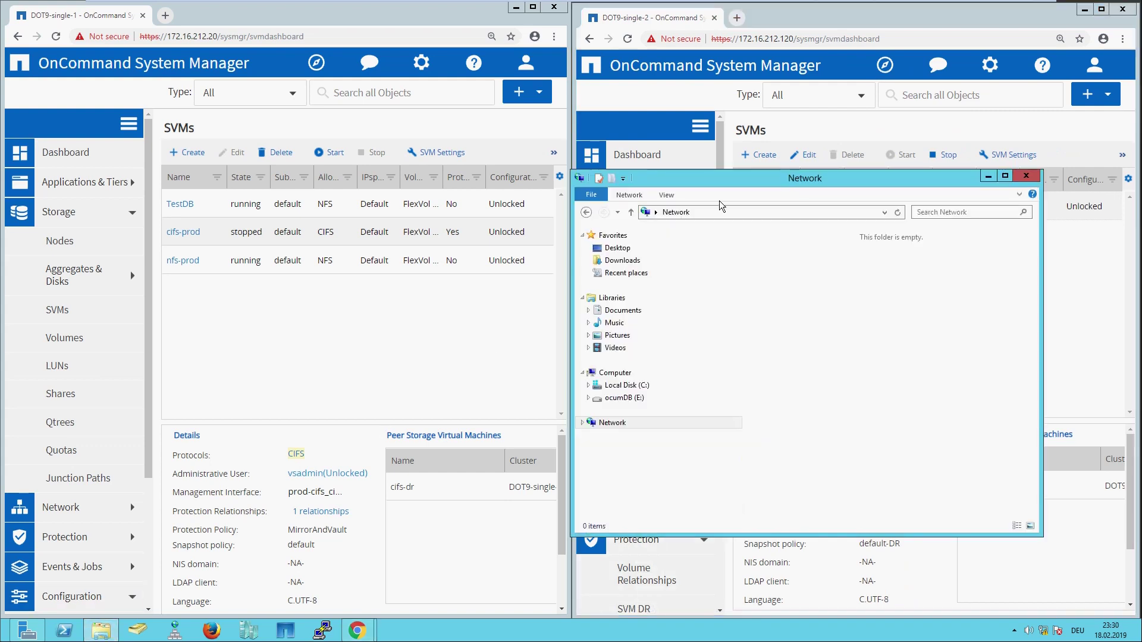
{"action": "left_click_drag", "start_coordinate": [733, 184], "coordinate": [271, 174]}
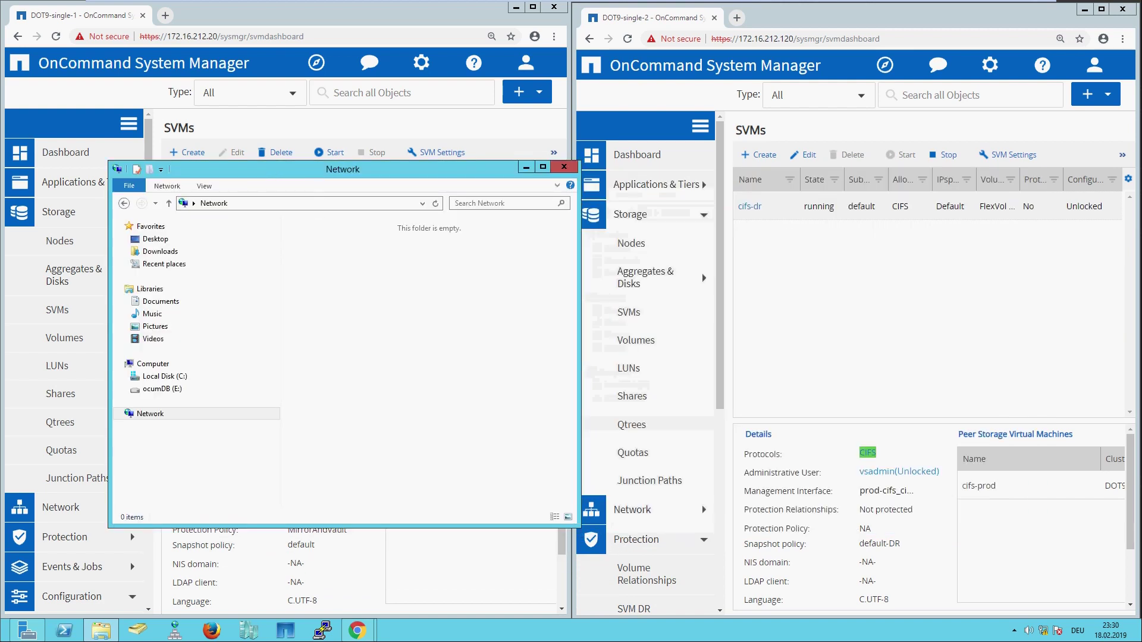
{"action": "left_click", "coordinate": [315, 205]}
{"action": "type", "text": "\\\\"}
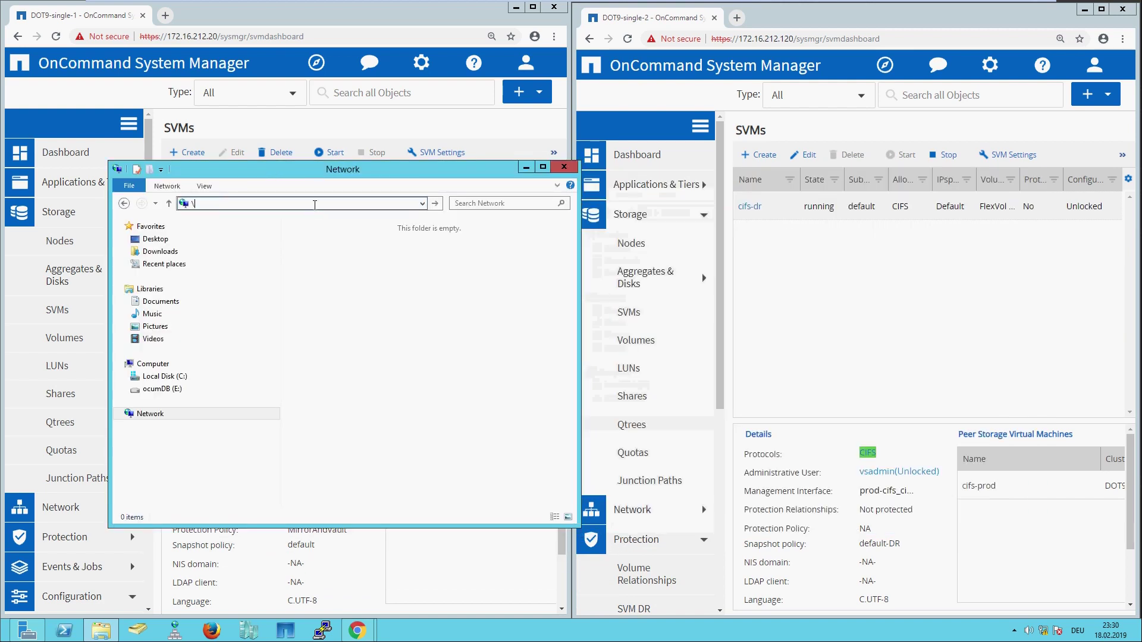
{"action": "key", "text": "Down"}
{"action": "key", "text": "Down"}
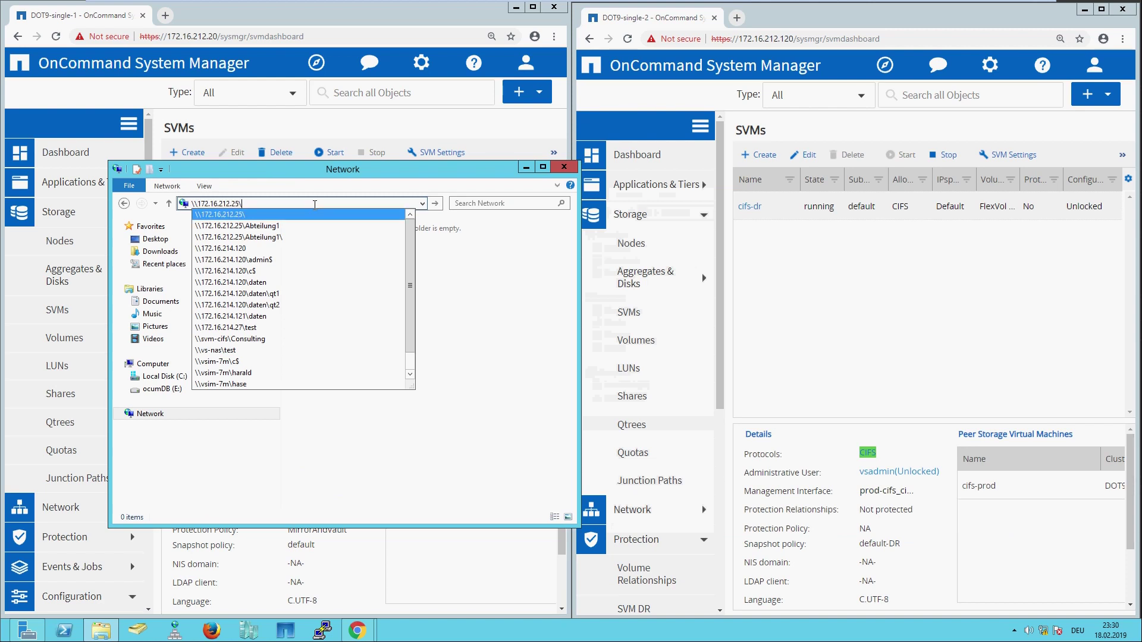
{"action": "key", "text": "Return"}
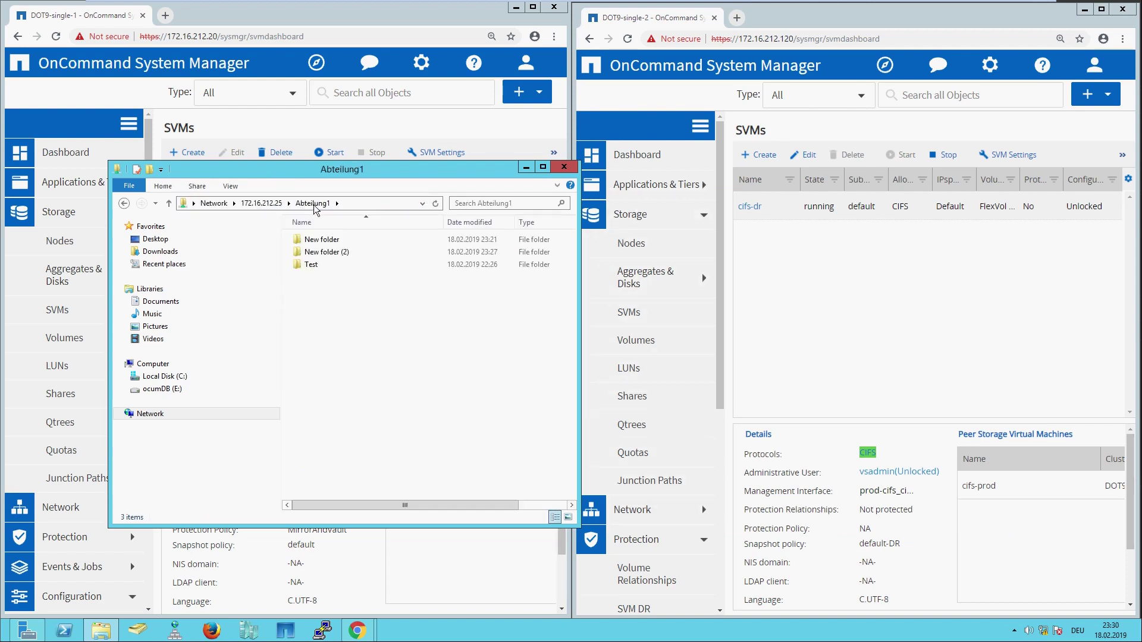
Create another folder with the default name in the reopened Abteilung1 share to test write access.
{"action": "right_click", "coordinate": [348, 313]}
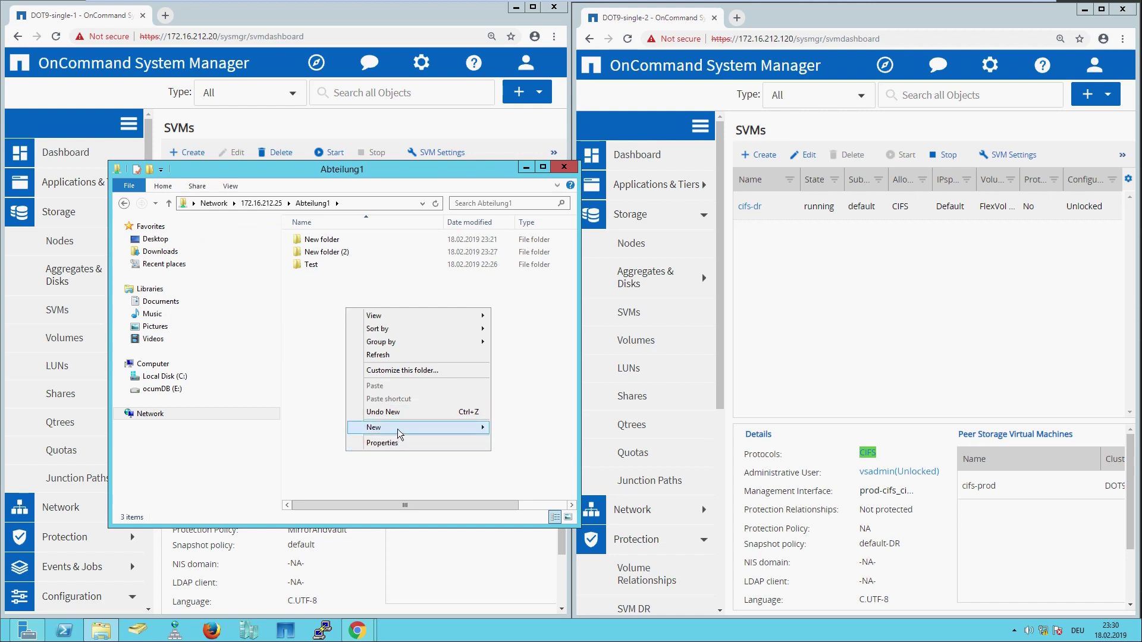
{"action": "mouse_move", "coordinate": [398, 430]}
{"action": "left_click", "coordinate": [501, 428]}
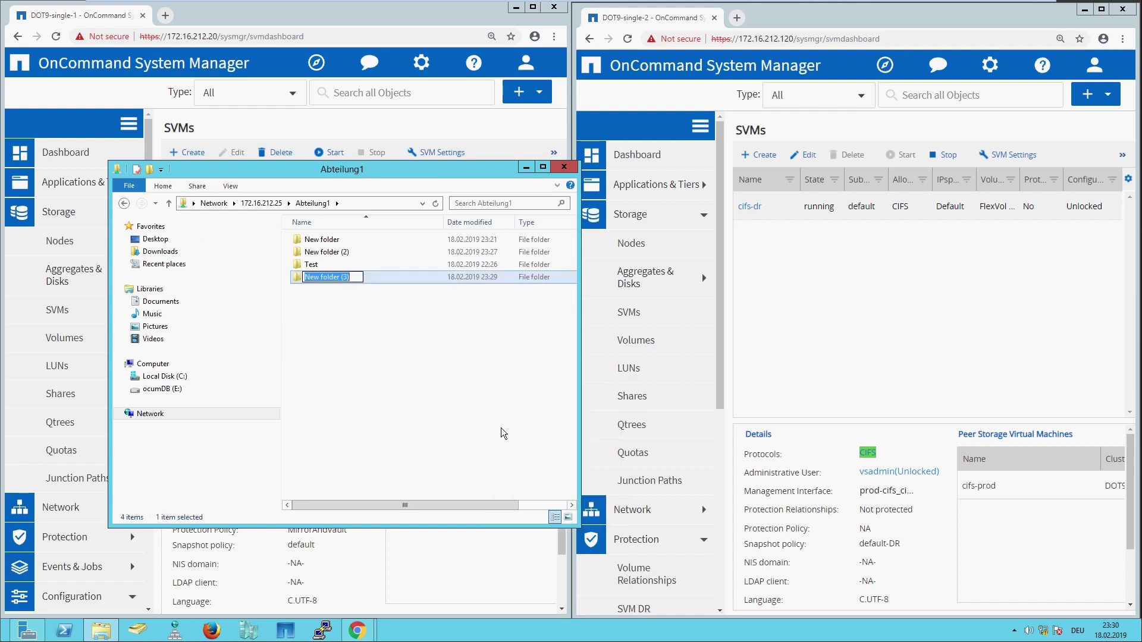
{"action": "key", "text": "Return"}
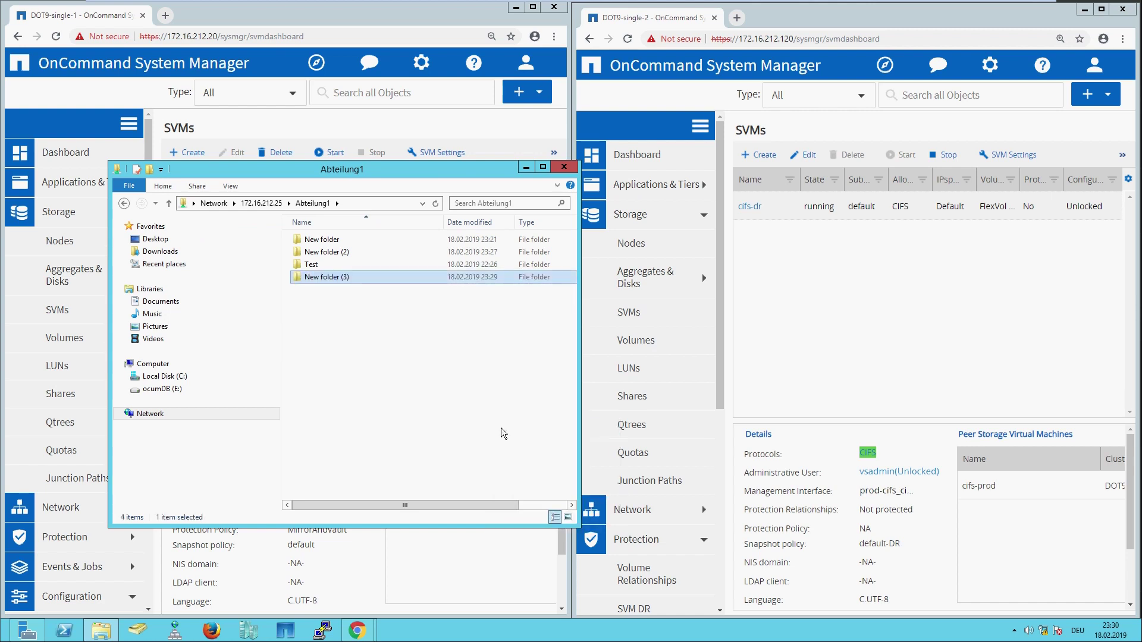